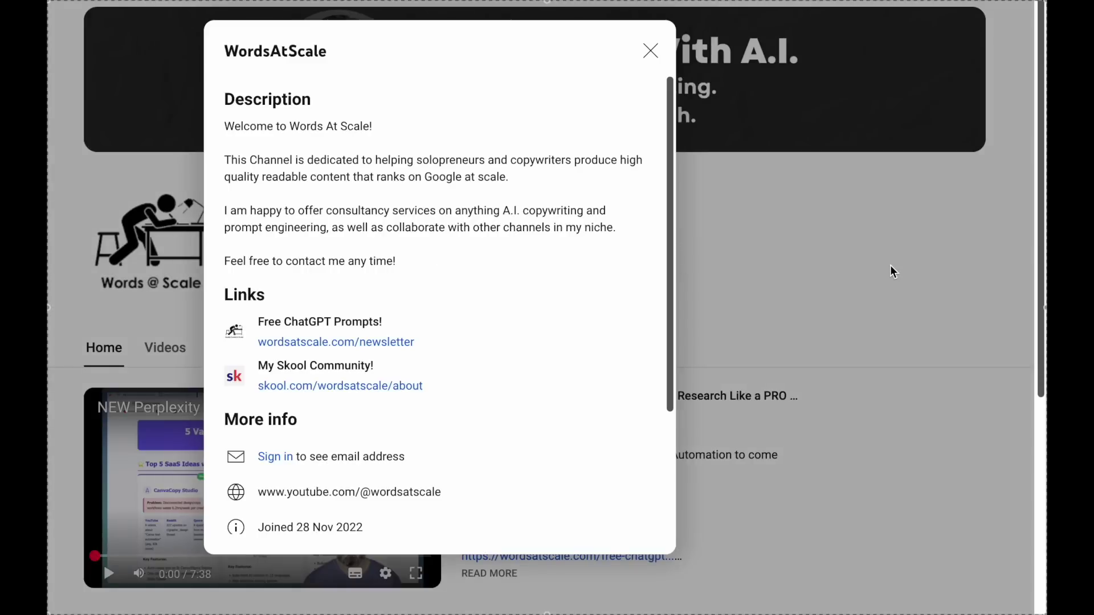
Close the WordsAtScale channel description and open the channel's full "Bypass A.I. Detection" playlist
left_click(651, 52)
left_click(294, 349)
scroll(1003, 348, "down", 5)
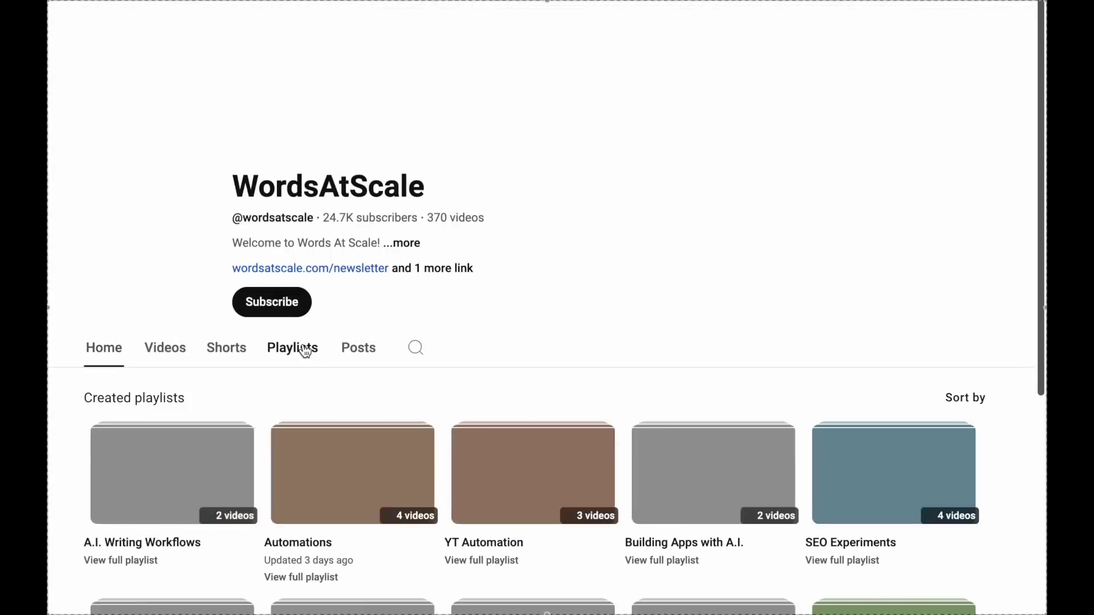
scroll(1011, 353, "down", 1)
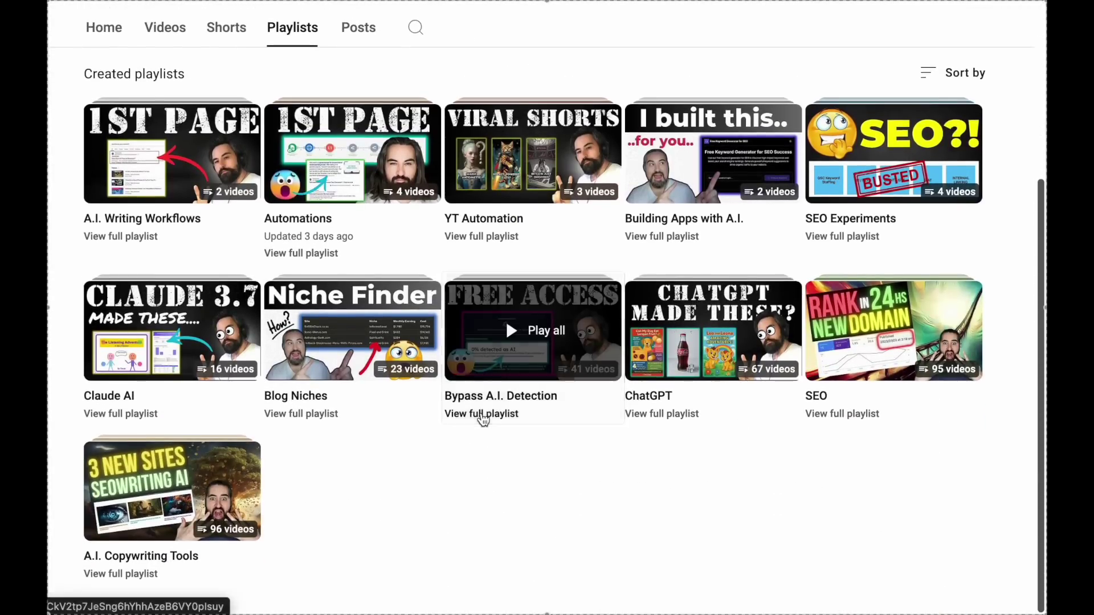
left_click(482, 414)
scroll(1017, 326, "down", 2)
Expand the description of the video about humanizing AI content with Stealthly
scroll(1014, 327, "down", 7)
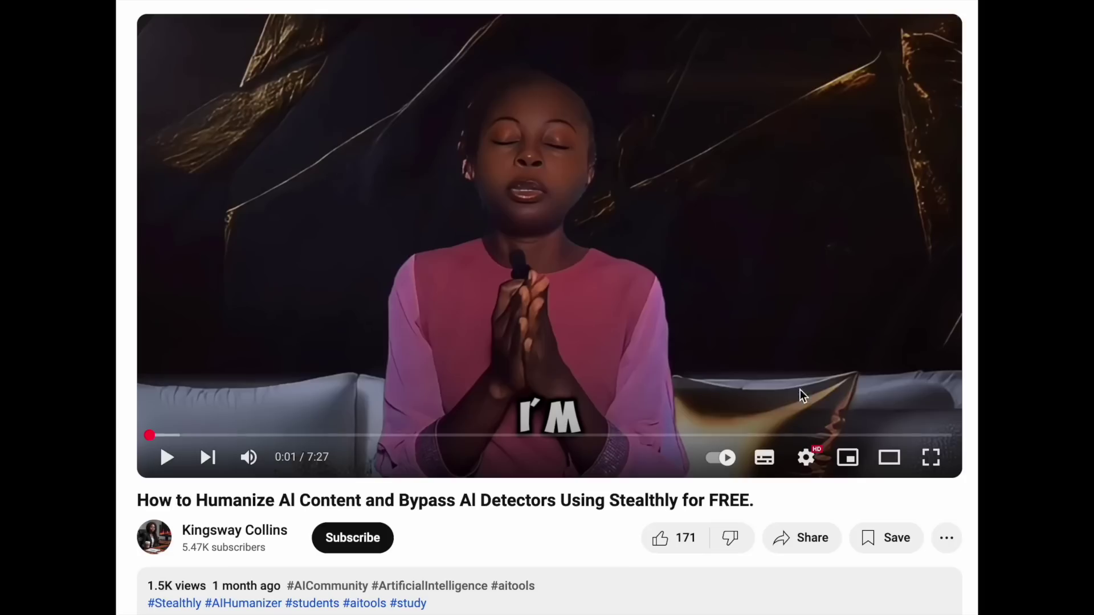
scroll(800, 390, "down", 3)
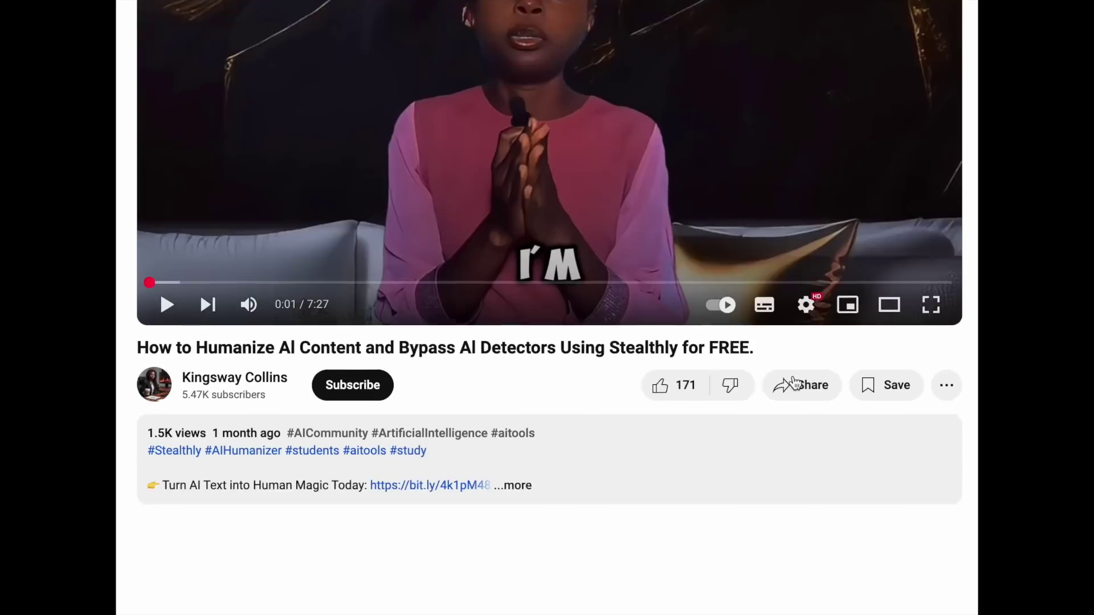
left_click(518, 441)
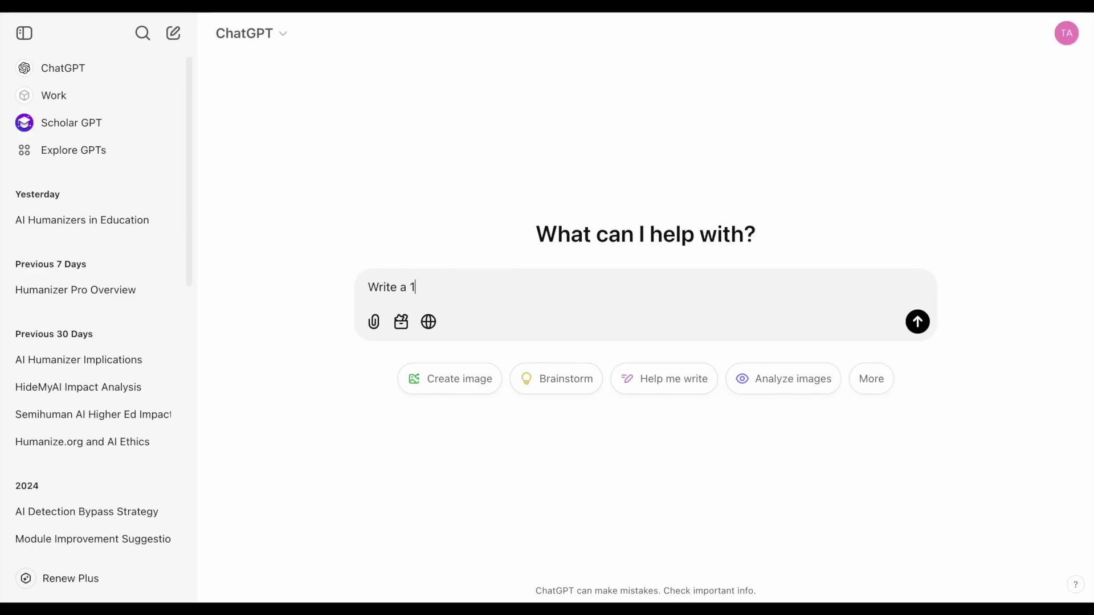
In ChatGPT, request a 1000-word essay on which AI detector is the most accurate and how students and educators are using AI detectors
type("-word essay on which AI detector is the most accurate and how students and educat")
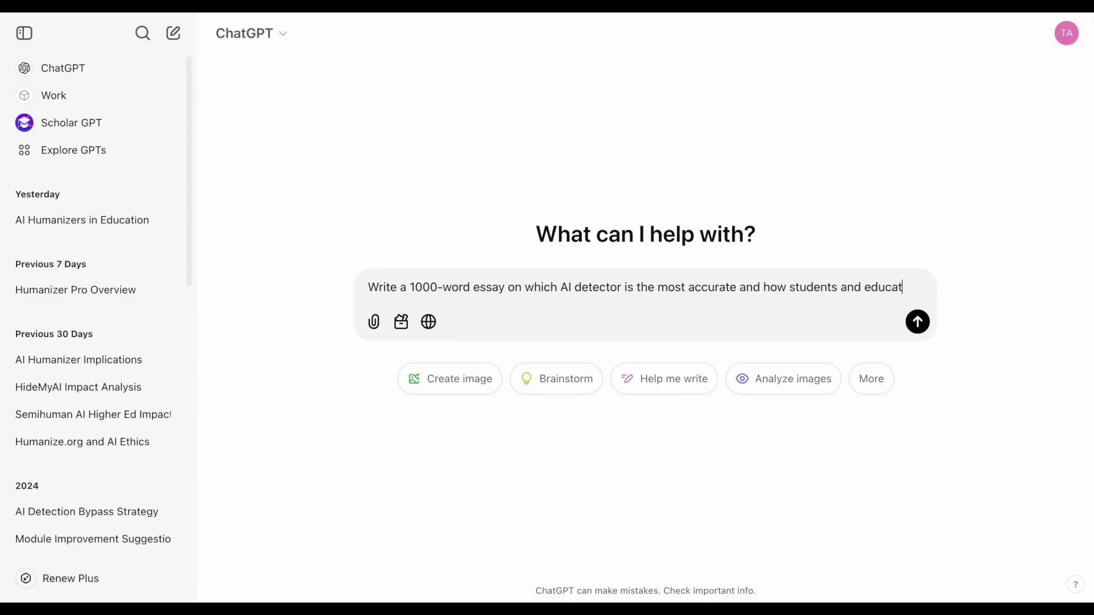
type("ors are using AI detectors.")
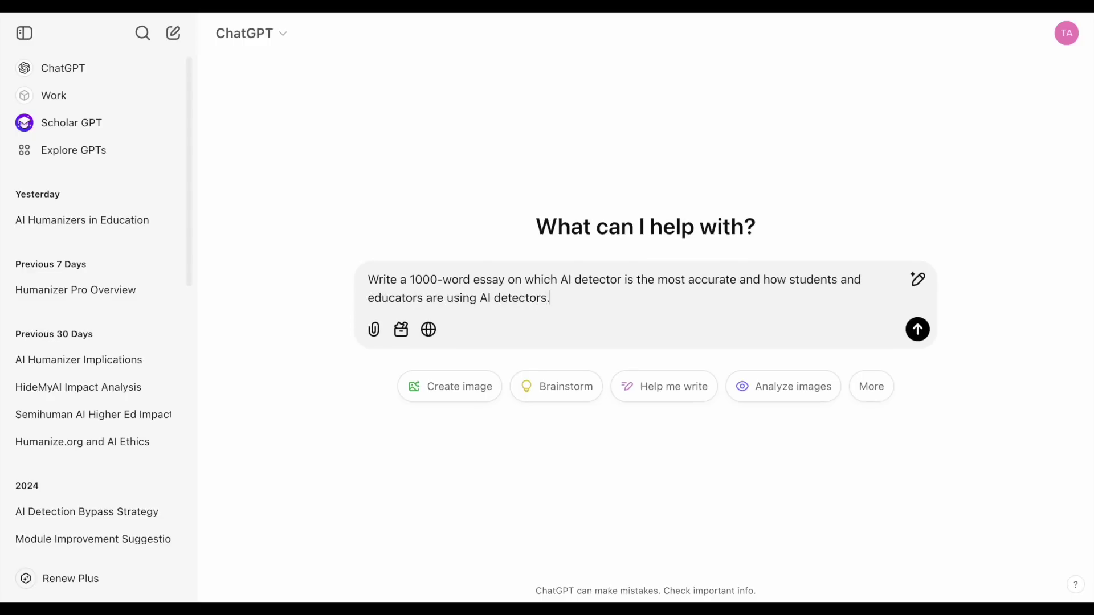
key("Return")
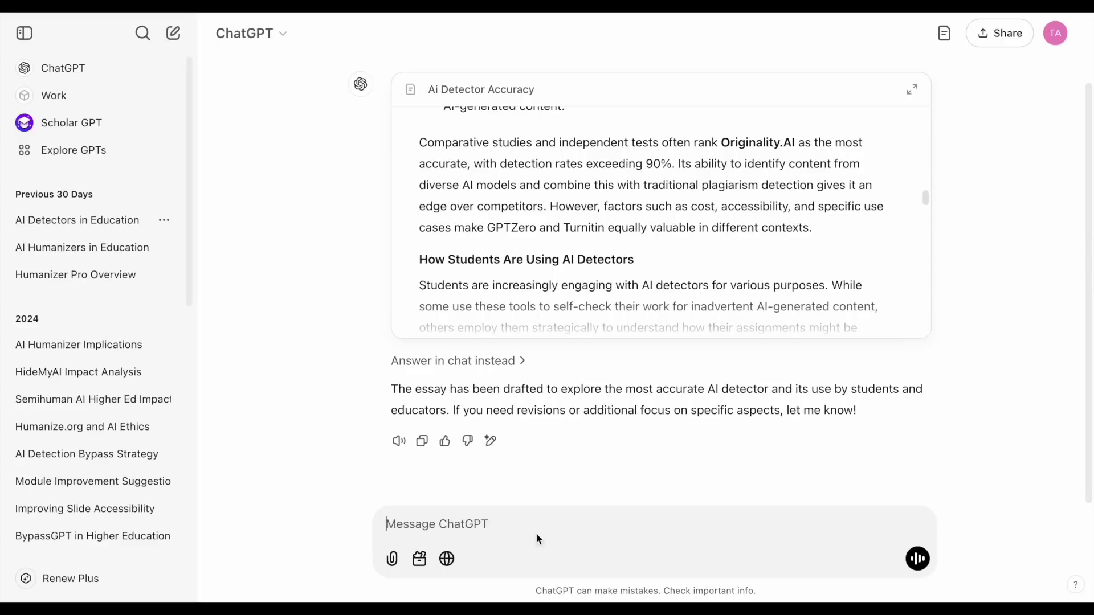
Request a 1000-word research proposal in UK English on which AI detectors students think are most accurate and valuable for preparing essays or assignments
key("ctrl+v")
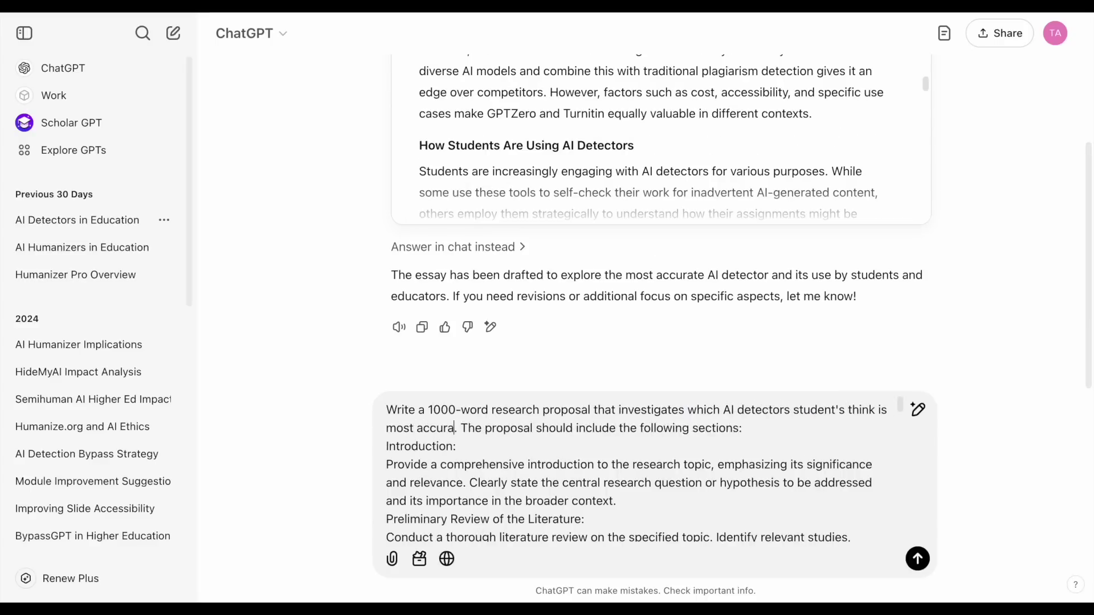
type("e to them in preparing their essays or assignments")
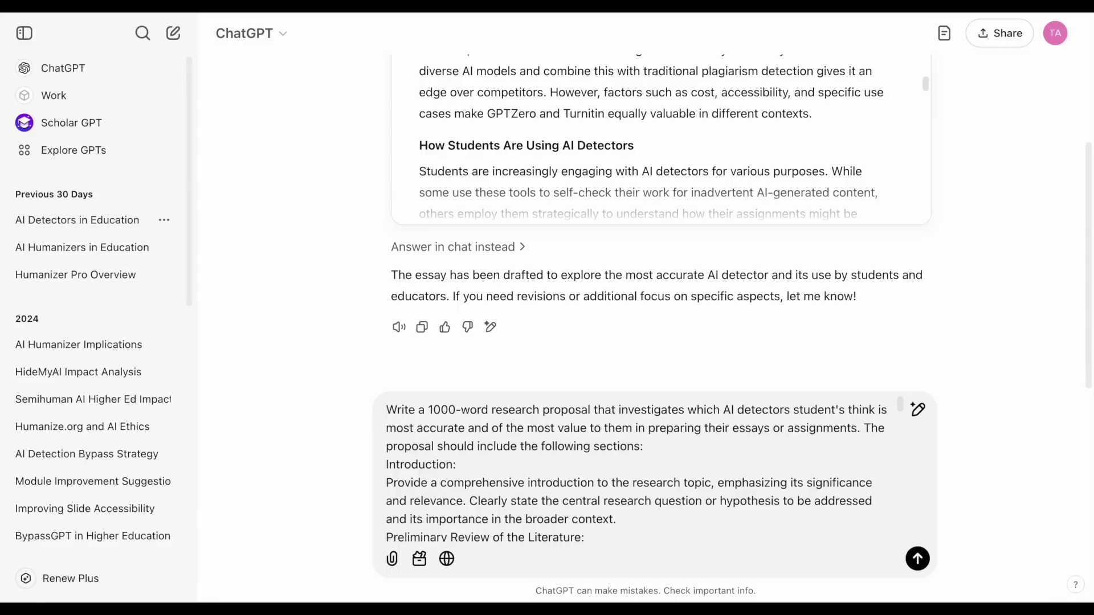
scroll(690, 483, "down", 15)
scroll(638, 467, "down", 10)
left_click(768, 536)
key("Return")
type("Wri")
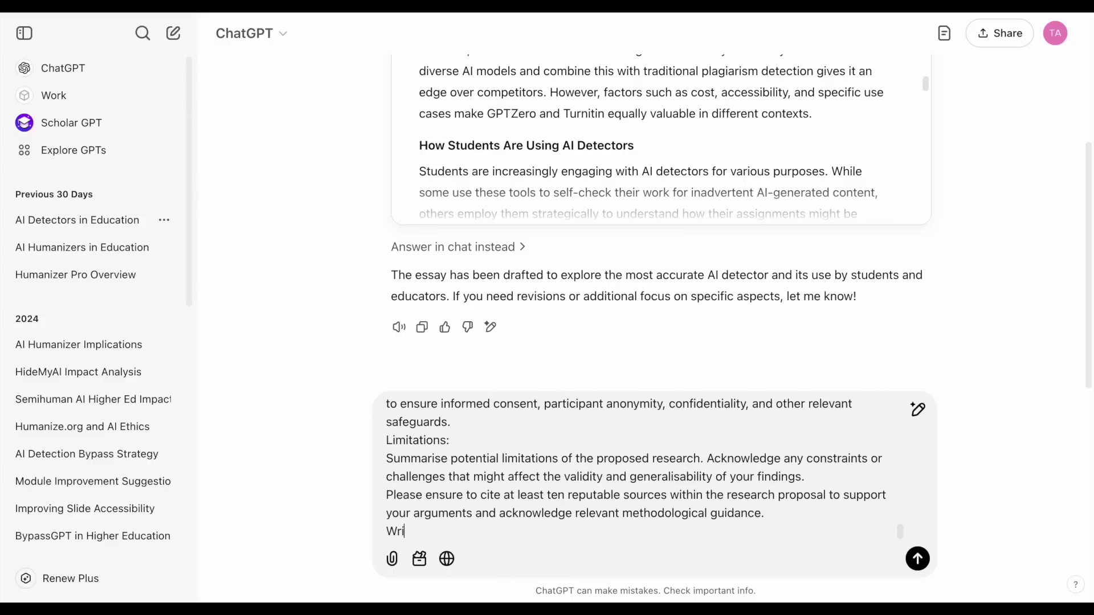
type("te the essay in UK English.")
key("Return")
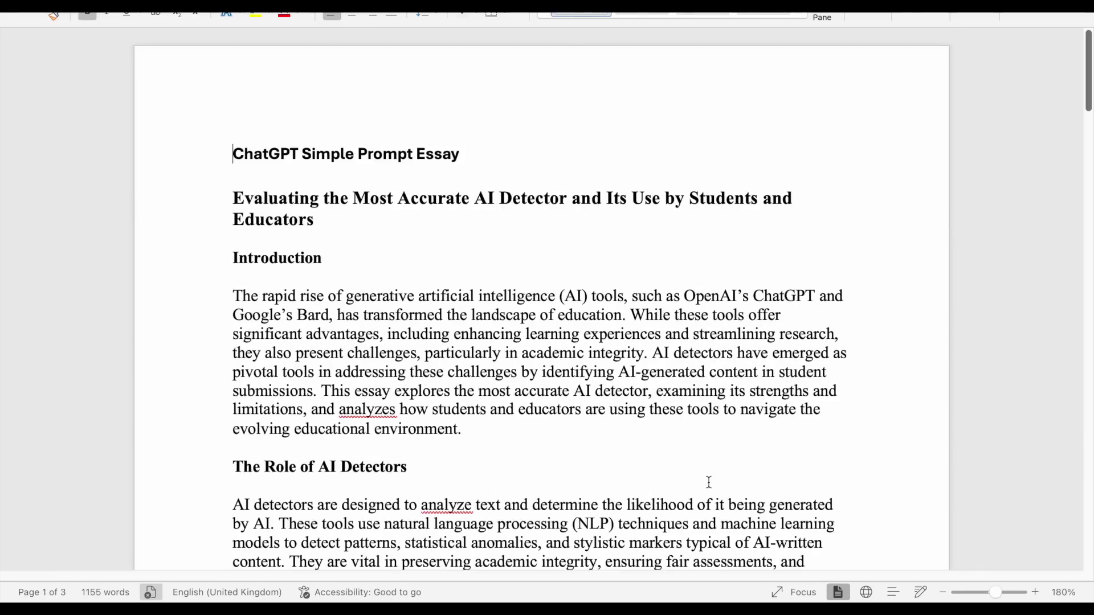
In the Word document with the simple prompt essay, delete the entire "Challenges and Limitations of AI Detectors" section
scroll(563, 296, "down", 20)
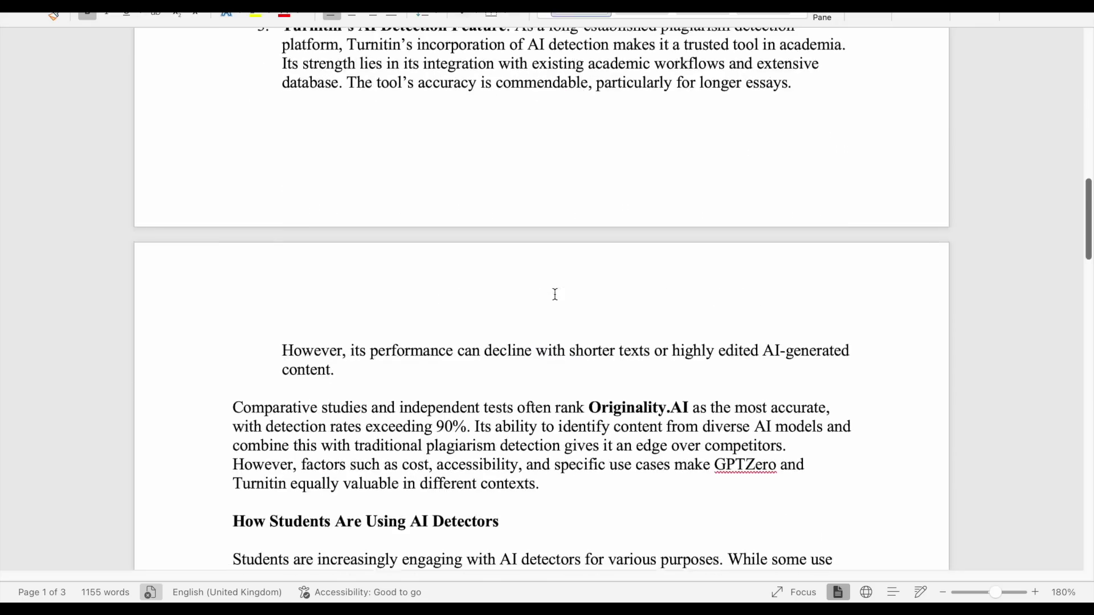
scroll(555, 295, "down", 15)
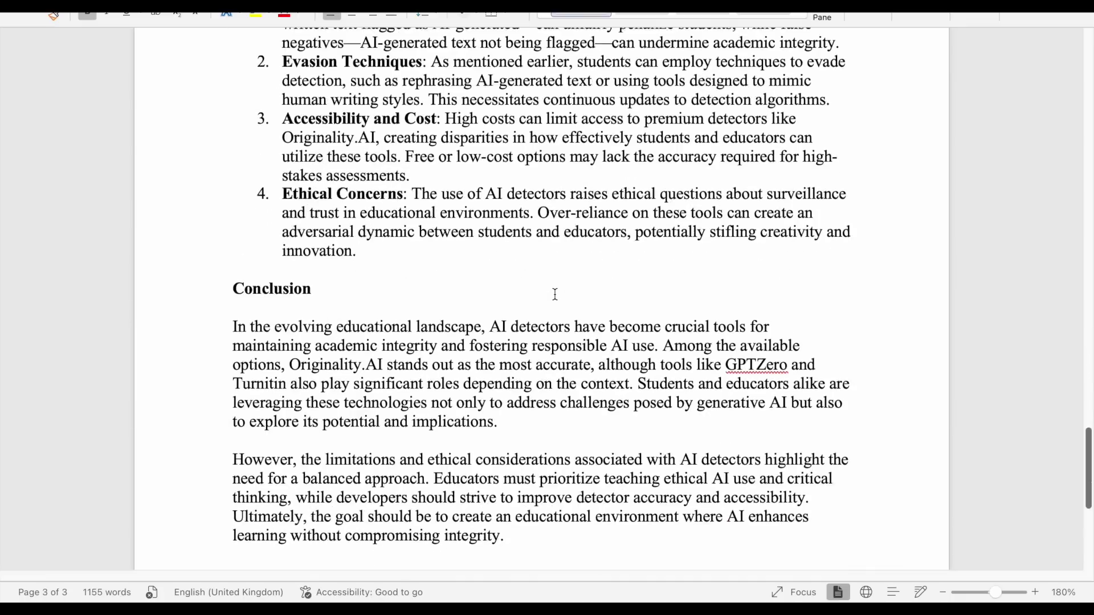
scroll(424, 344, "up", 4)
left_click_drag(370, 419, 210, 61)
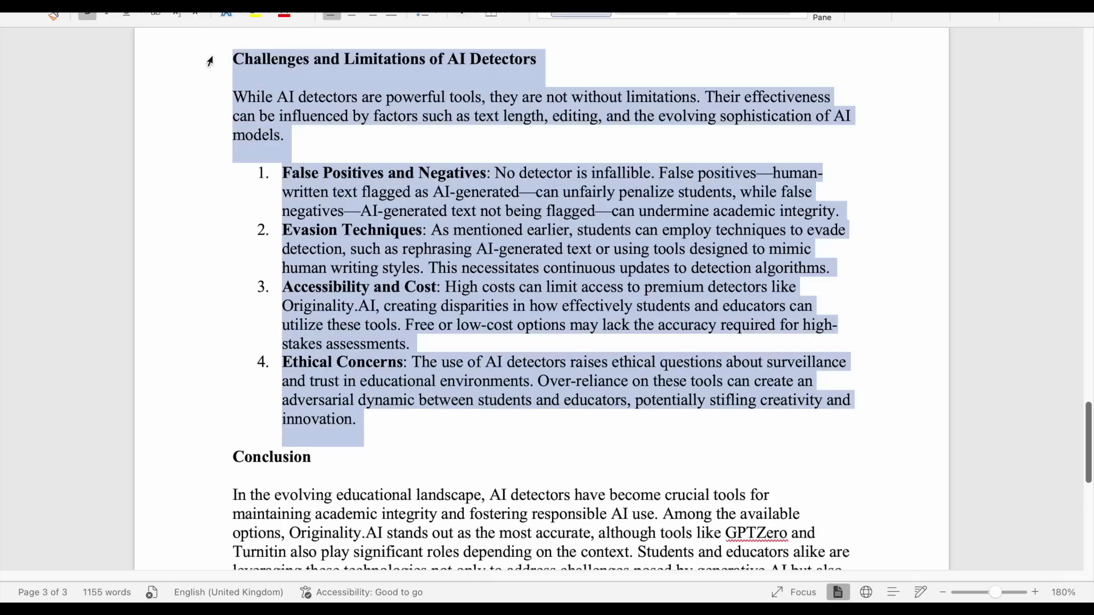
key("BackSpace")
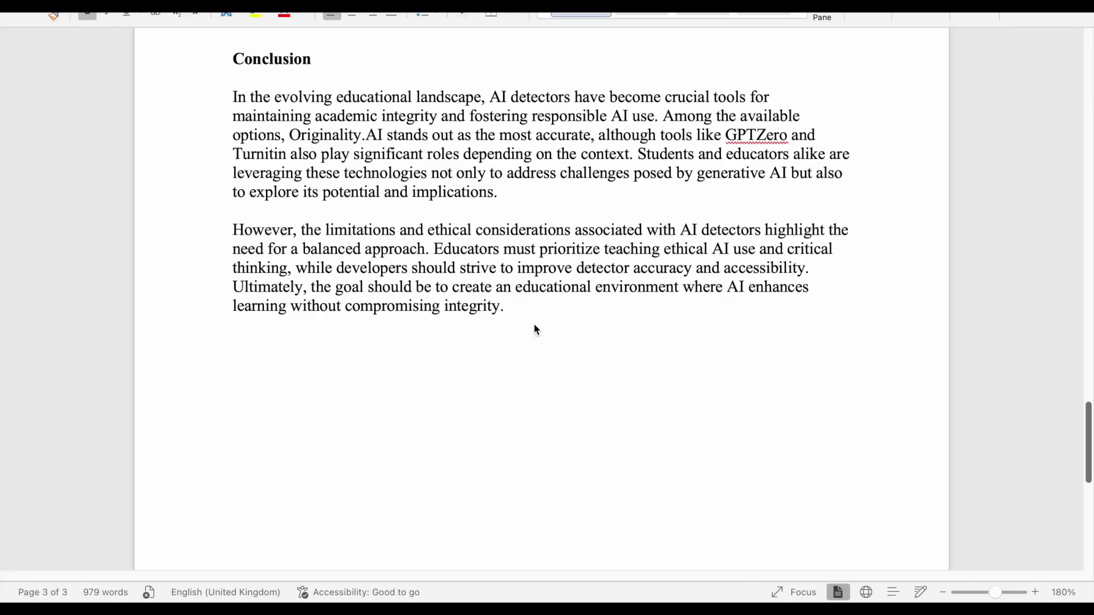
Copy the whole simple prompt essay into the web-based AI humanizer and humanize it in English
key("ctrl+a")
key("ctrl+c")
key("alt+Tab")
left_click(544, 272)
left_click(320, 83)
left_click(1036, 137)
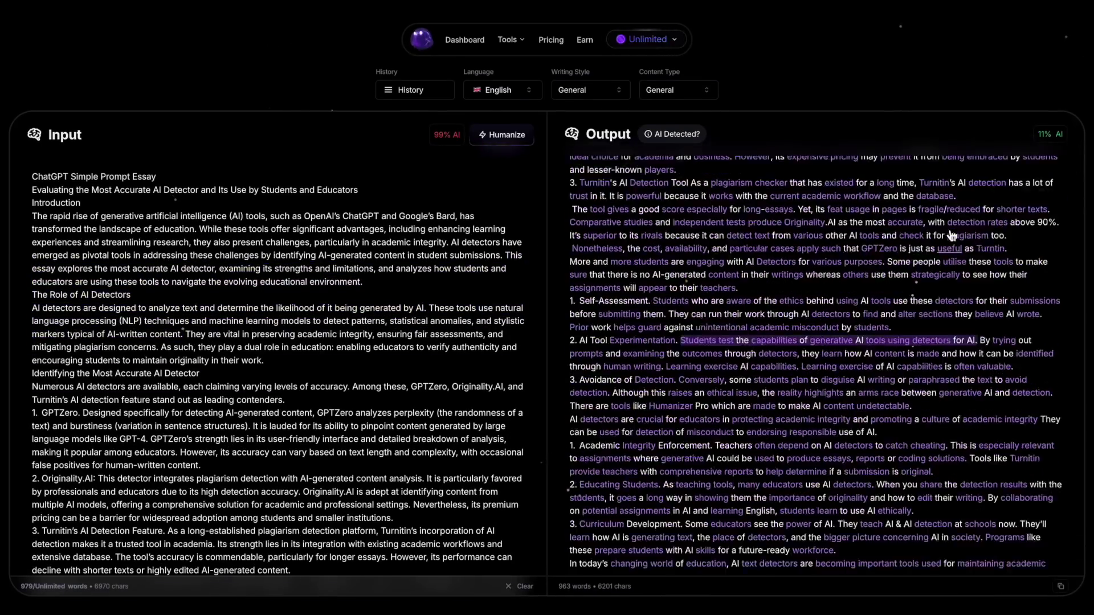
mouse_move(680, 136)
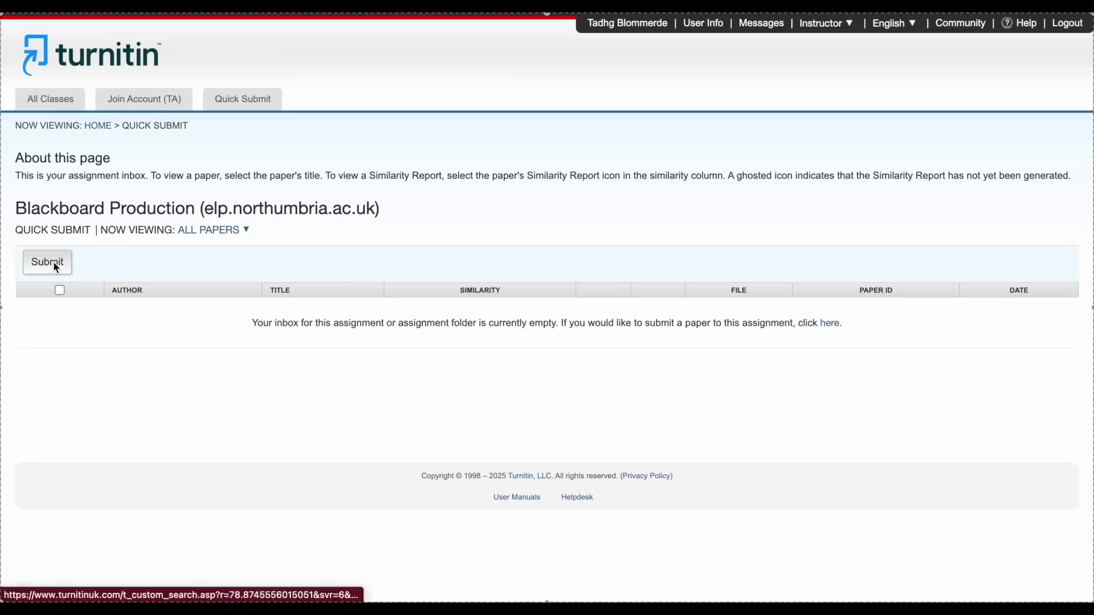
In Turnitin, submit ChatGPT Simple Prompt Essay.docx with "ChatGPT Simple Prompt" as the author names and submission title
left_click(48, 259)
left_click(85, 552)
left_click(187, 275)
type("ChatGPT Simple Prompt")
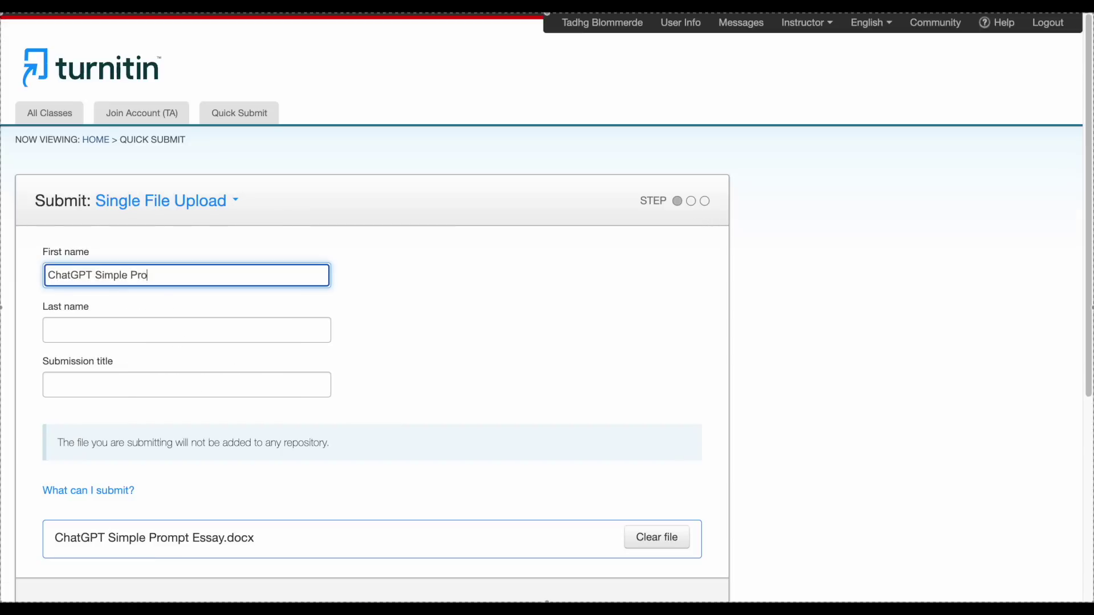
key("Tab")
type("ChatGPT Simple Prompt")
left_click(66, 367)
Submit the complex prompt essay file with "ChatGPT Complex Prompt" as the author names and submission title
left_click(236, 561)
type("ChatGPT Complex Prompt")
key("Tab")
type("ChatGPT Complex Prompt")
left_click(66, 473)
Submit the humanized essay file with "Humanized Simple Prompt" as the author names and submission title
left_click(66, 472)
left_click(234, 562)
type("Humanized Simple Prompt")
left_click(66, 399)
left_click(103, 417)
Open the ChatGPT Simple Prompt paper and examine its AI writing report through the document
left_click(344, 347)
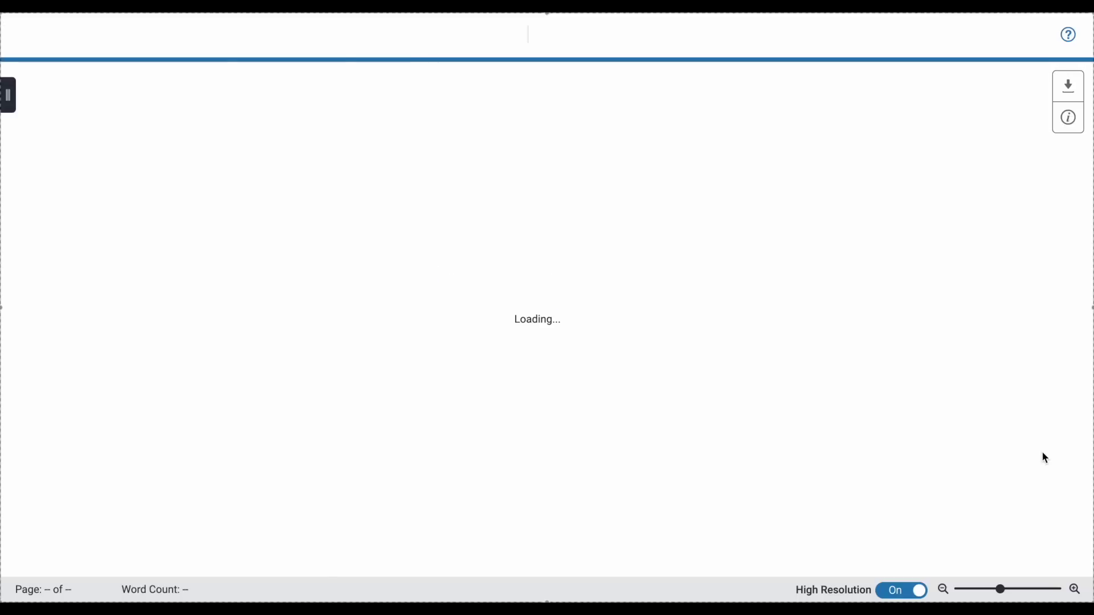
left_click(1069, 491)
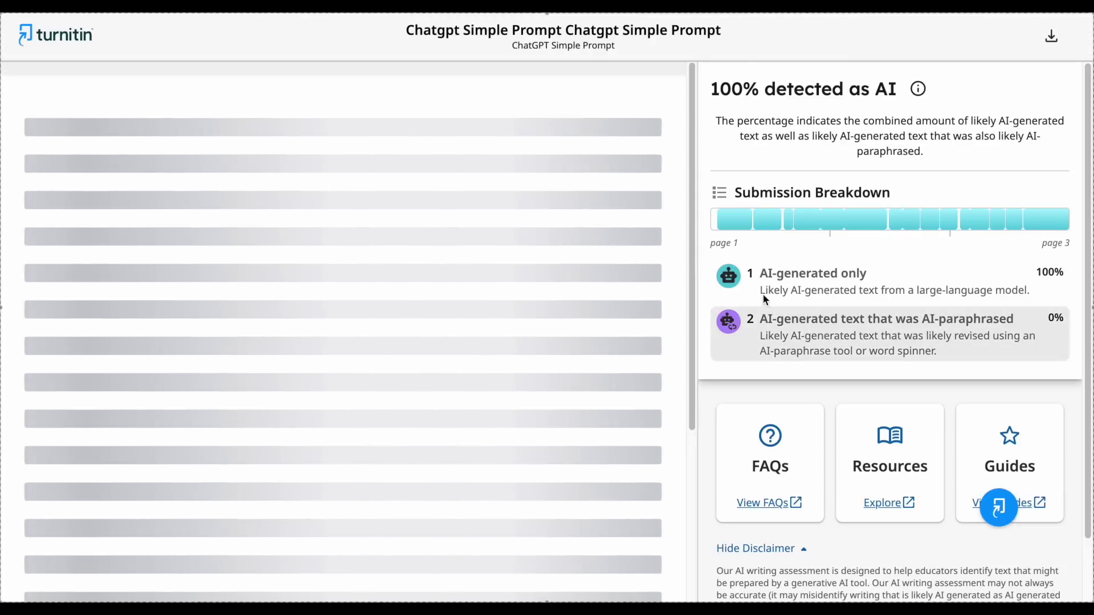
scroll(603, 138, "down", 10)
scroll(603, 138, "down", 15)
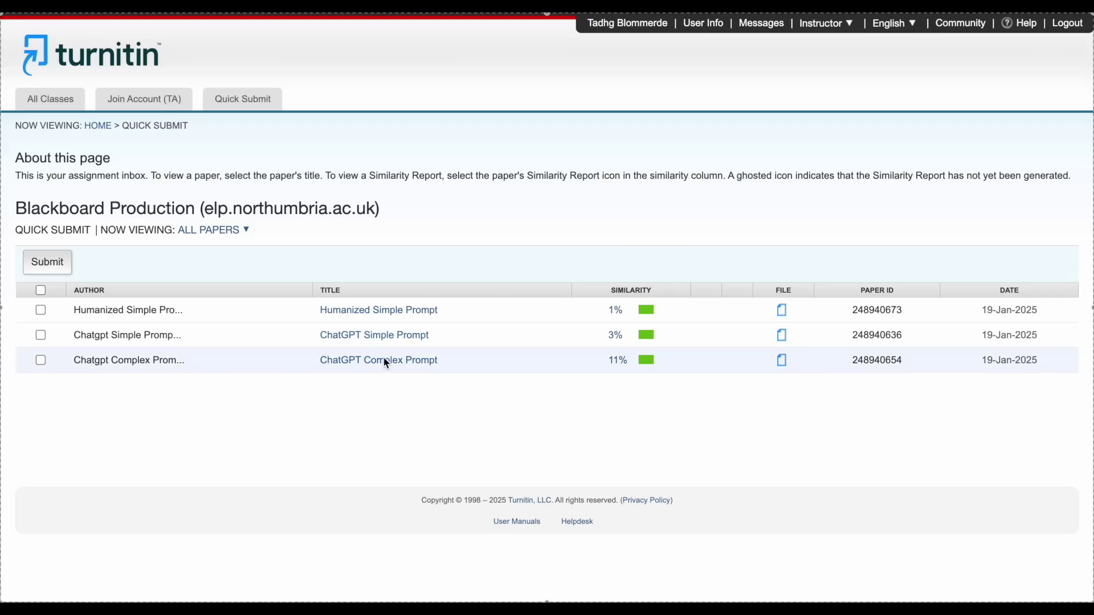
Open the ChatGPT Complex Prompt paper and examine its AI writing report through the document
left_click(385, 361)
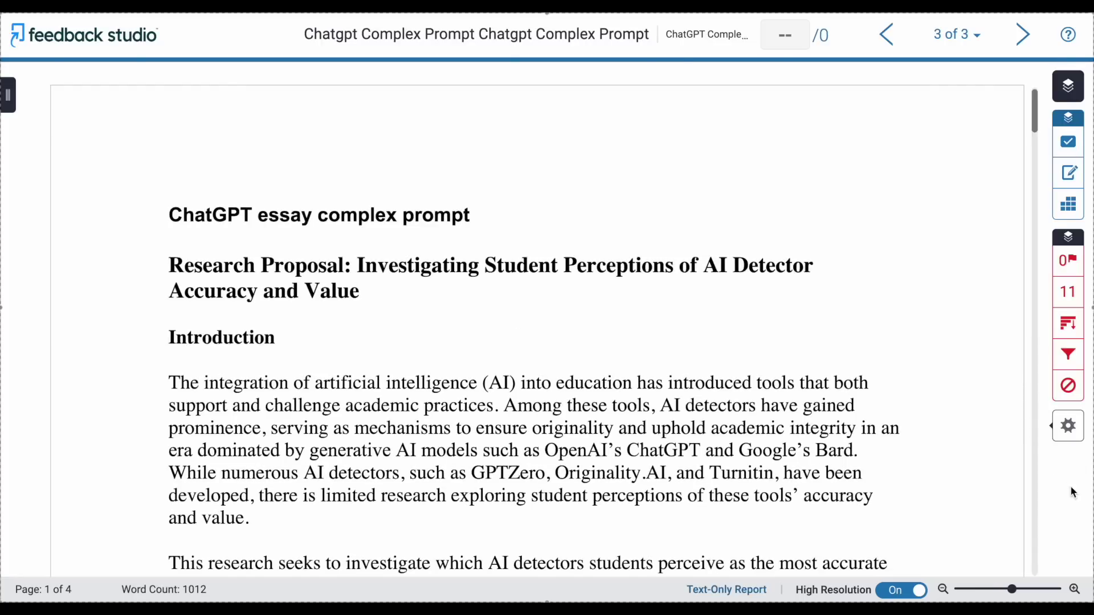
left_click(1070, 490)
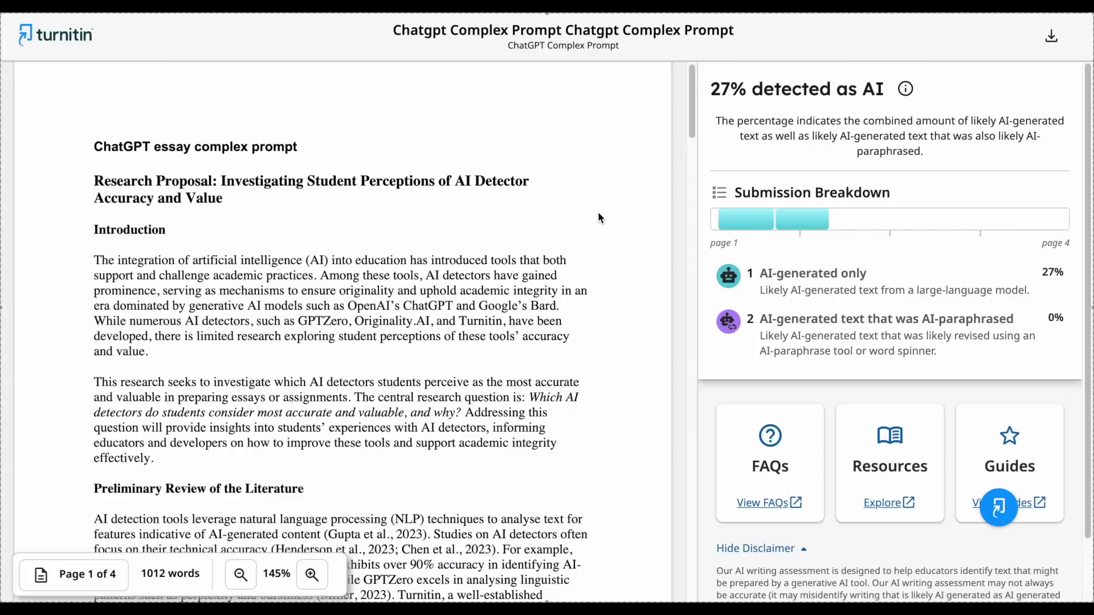
scroll(583, 216, "down", 5)
scroll(584, 215, "down", 16)
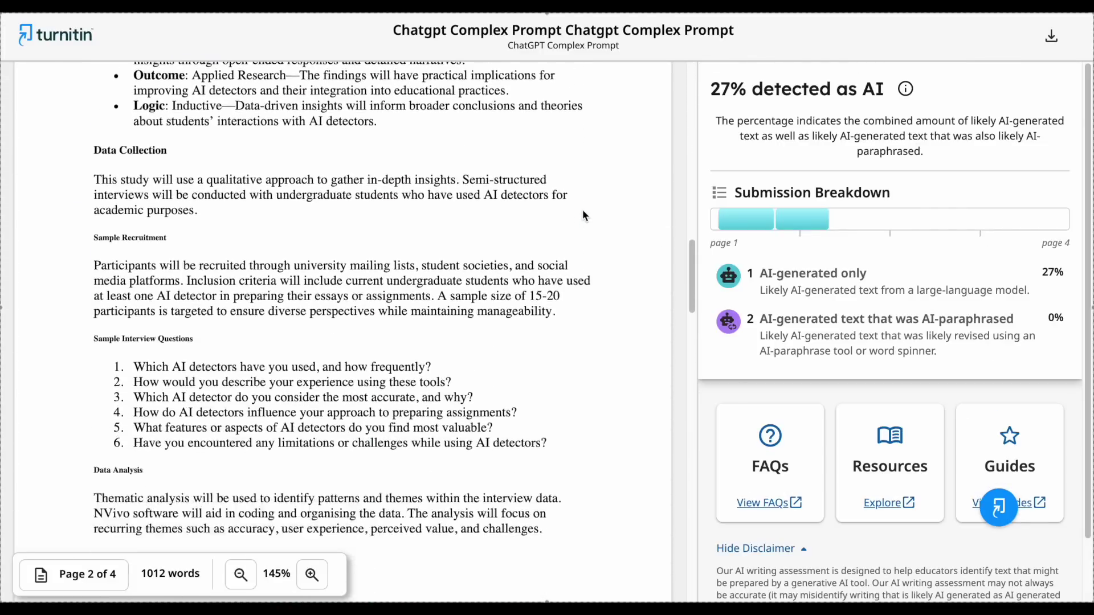
scroll(583, 215, "down", 20)
scroll(583, 215, "down", 5)
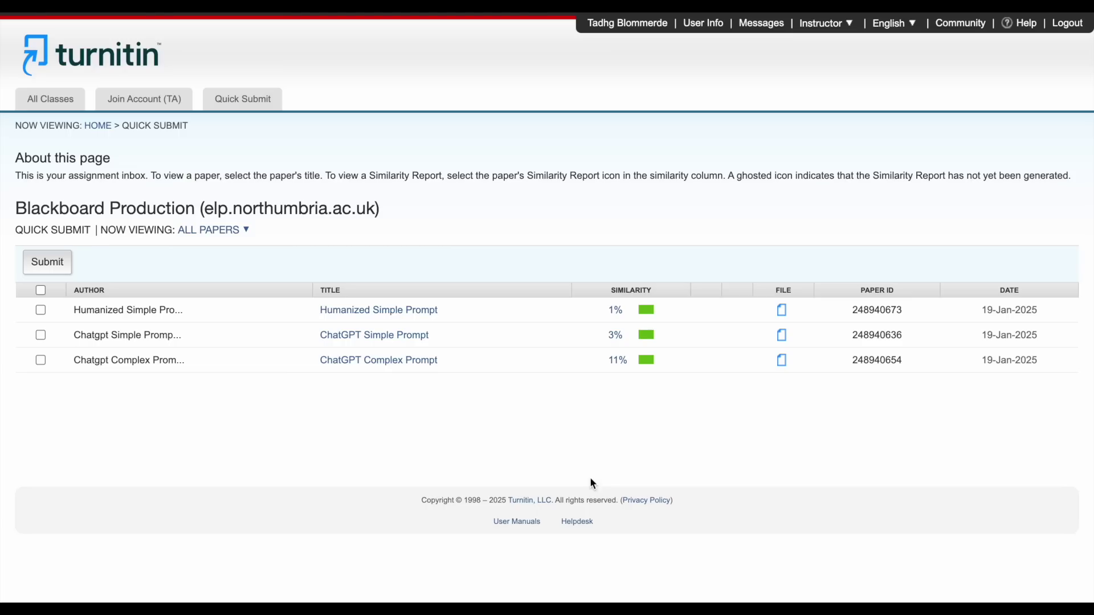
Open the Humanized Simple Prompt paper and examine its AI writing report through the document
left_click(374, 311)
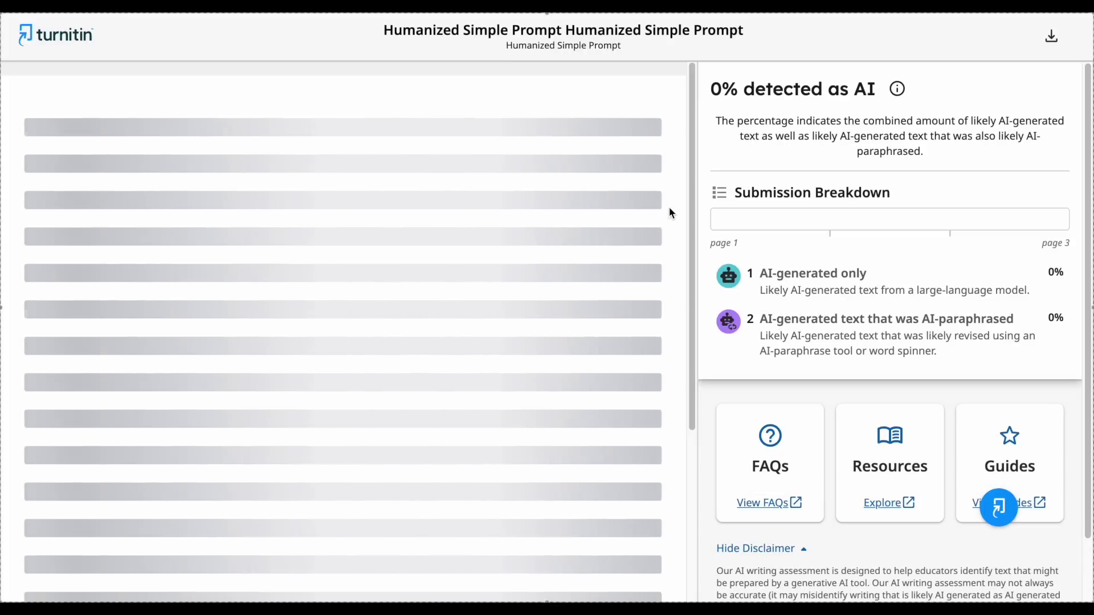
scroll(669, 207, "down", 12)
scroll(669, 207, "down", 20)
scroll(669, 206, "up", 20)
scroll(669, 207, "up", 7)
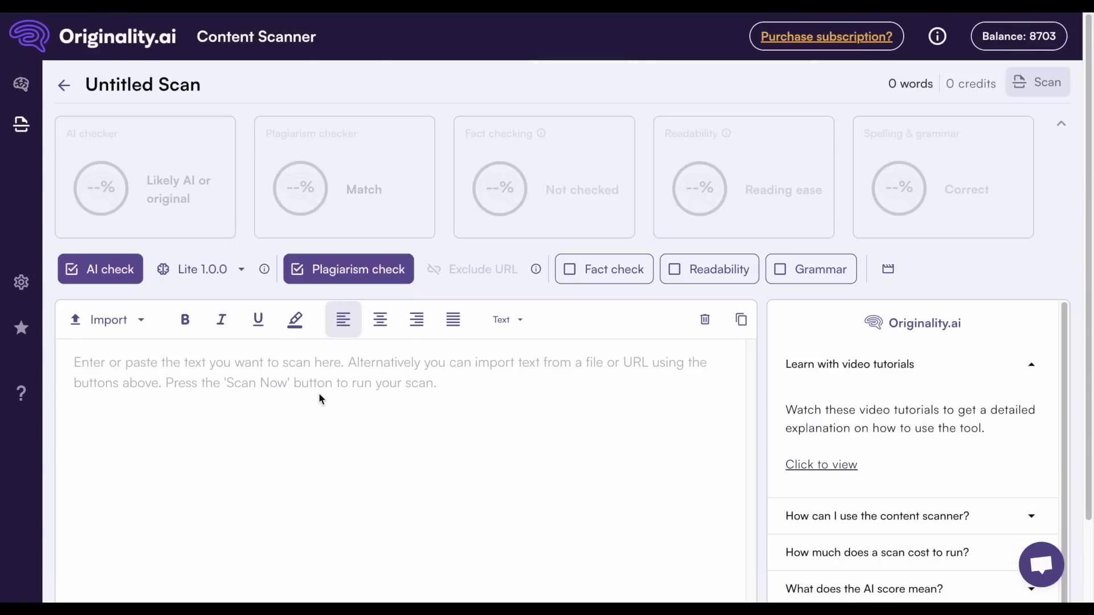
In Originality.ai, paste the ChatGPT Simple Prompt Essay and scan it with the Lite 1.0.0 AI check and plagiarism check
key("ctrl+v")
left_click(1036, 67)
scroll(553, 438, "up", 8)
scroll(552, 437, "up", 10)
scroll(983, 231, "down", 1)
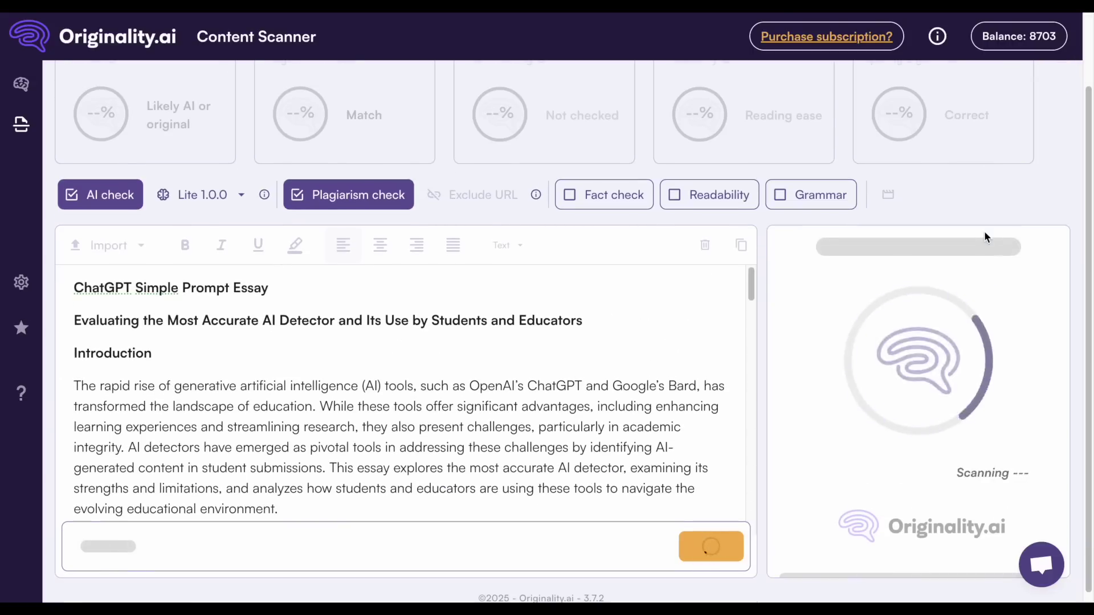
Rescan the simple prompt essay with the Turbo 3.0.1 detection model and review its highlighted text
left_click(204, 191)
left_click(212, 264)
left_click(713, 554)
scroll(545, 438, "down", 5)
scroll(545, 437, "down", 5)
scroll(545, 435, "up", 15)
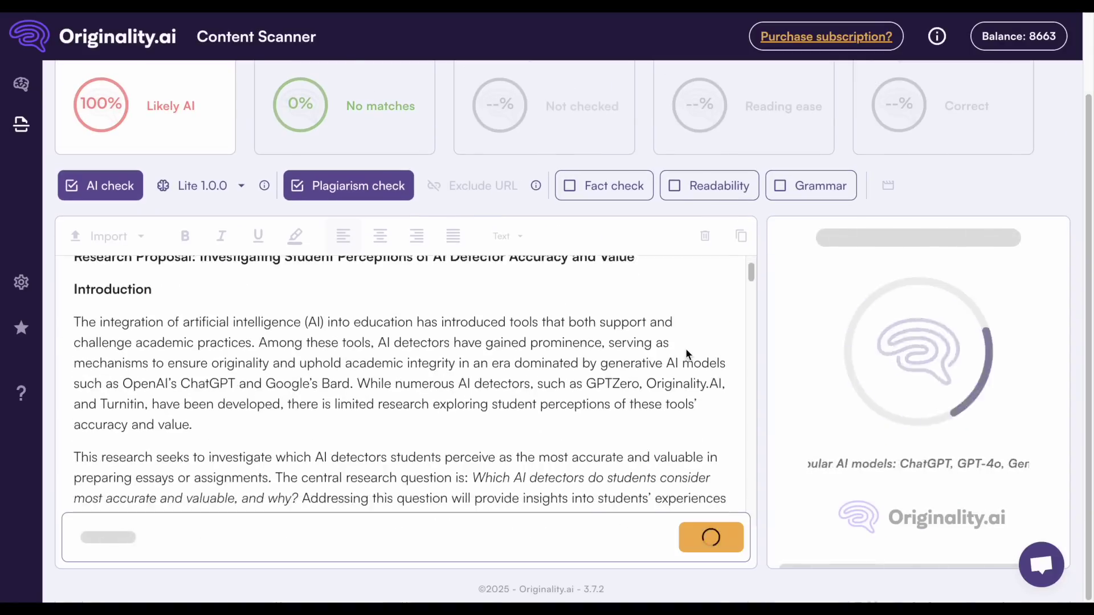
Review the complex prompt essay's Lite 1.0.0 highlights and rescan it with the Turbo 3.0.1 model
scroll(686, 354, "down", 20)
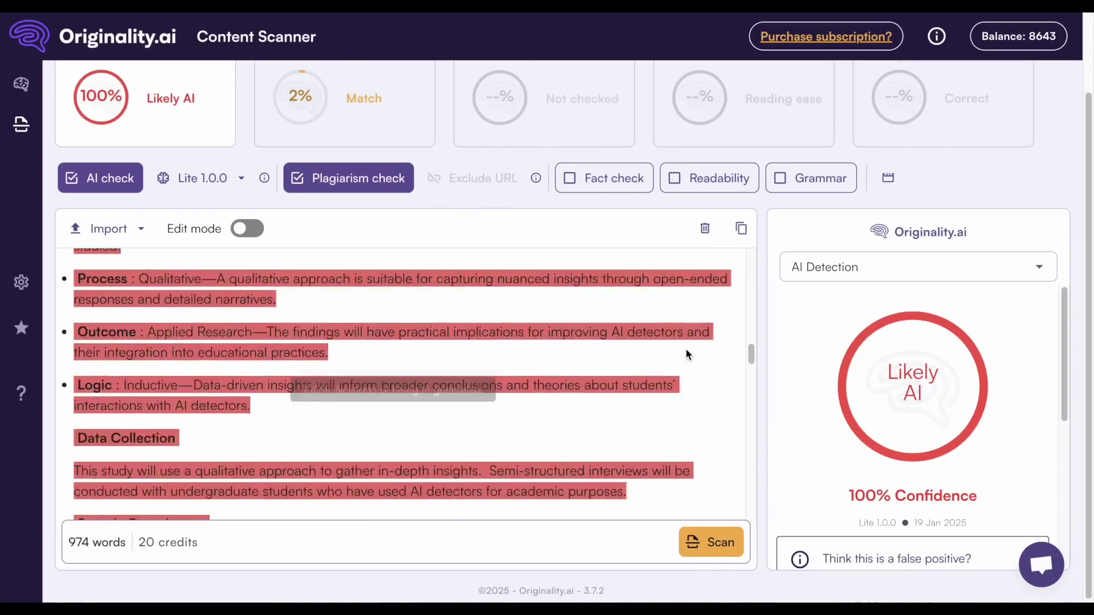
scroll(685, 354, "up", 15)
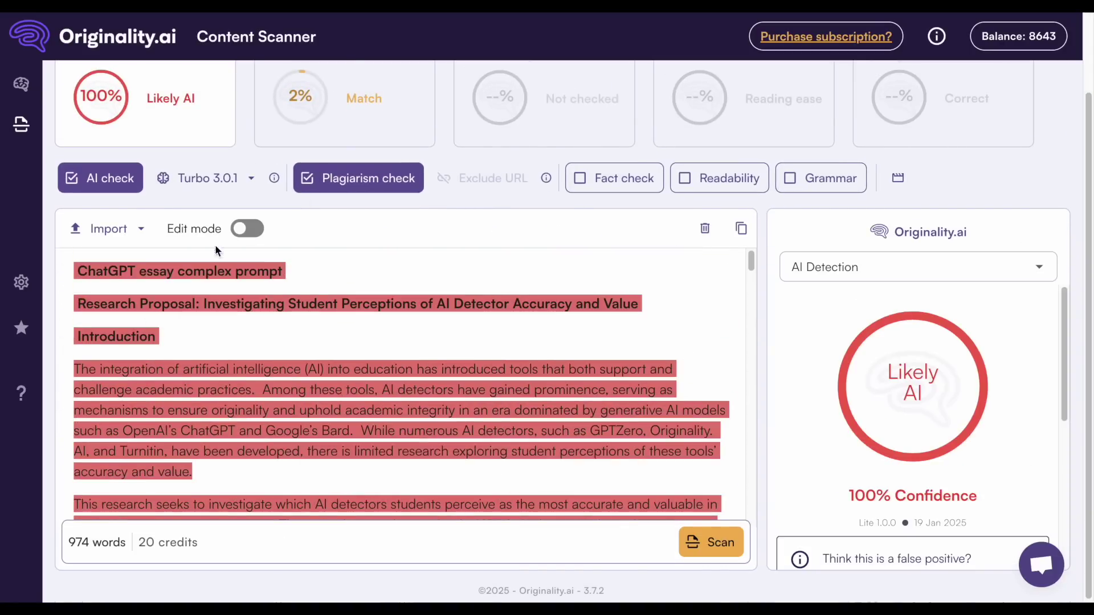
left_click(711, 542)
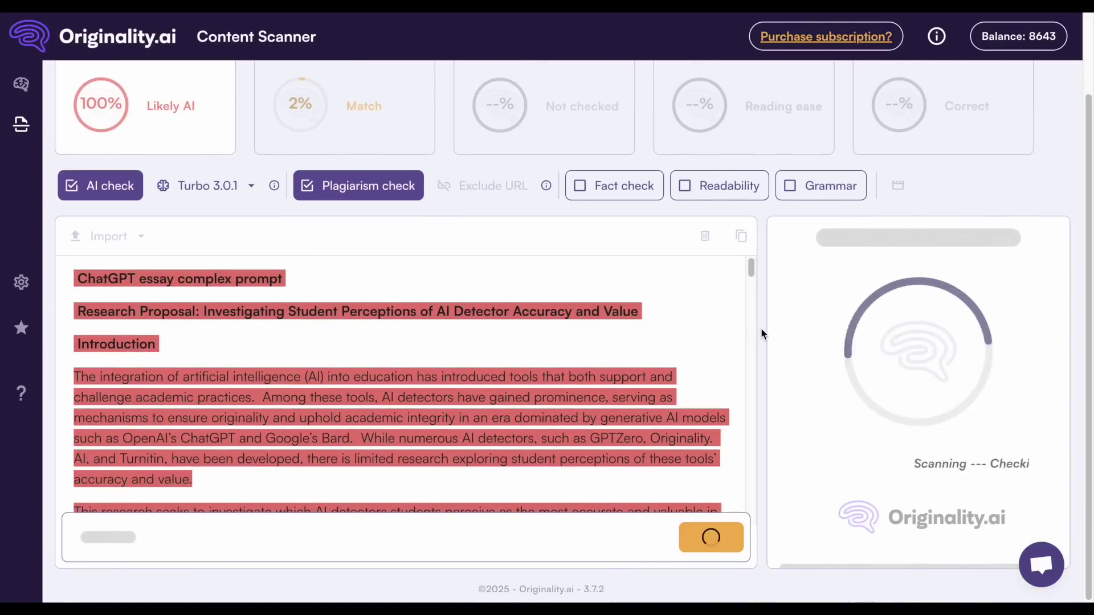
scroll(677, 317, "down", 20)
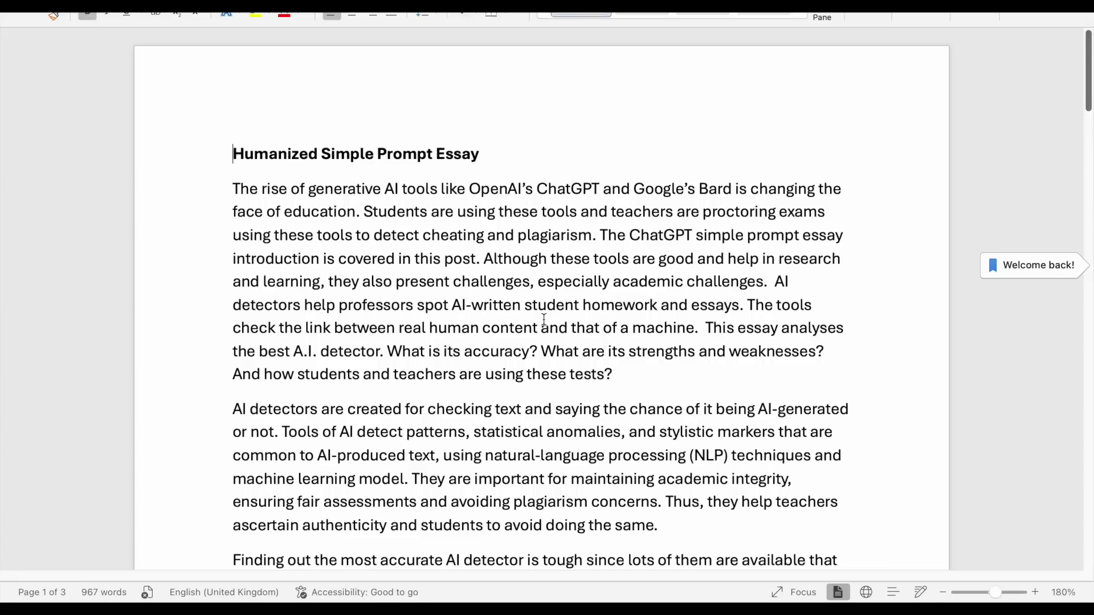
Copy the Humanized Simple Prompt Essay into Originality.ai, scan it with the AI and plagiarism checks, and review its highlighted text
key("ctrl+a")
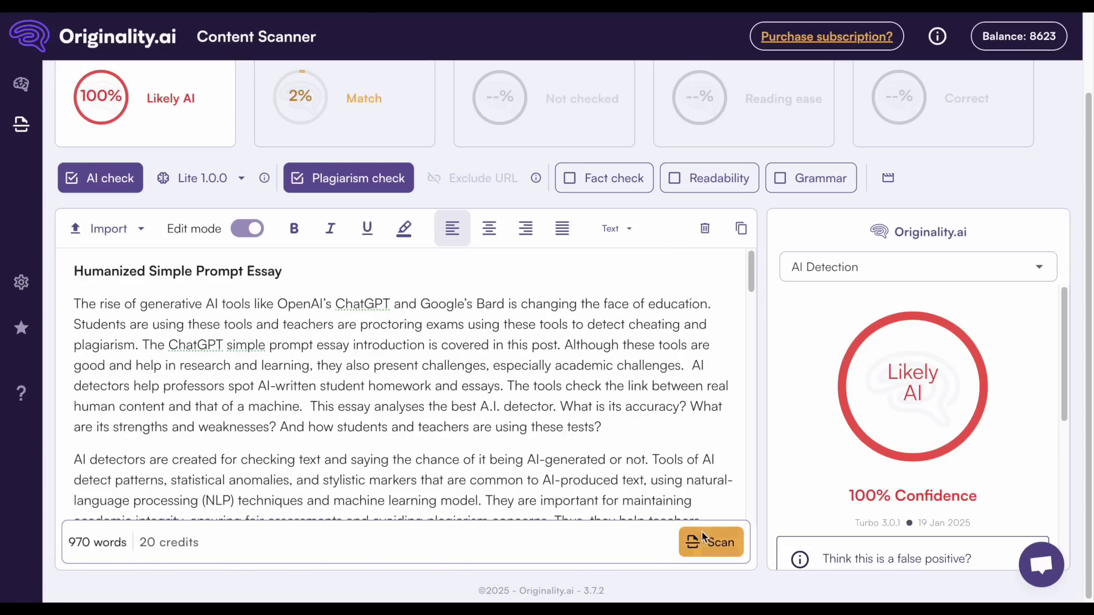
left_click(705, 539)
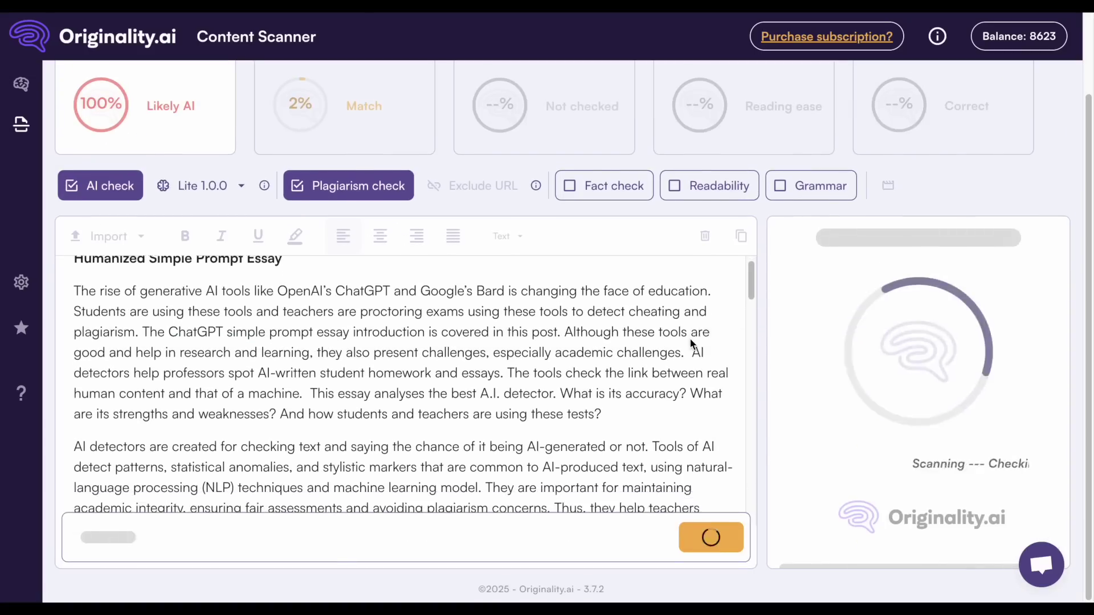
scroll(715, 342, "down", 1)
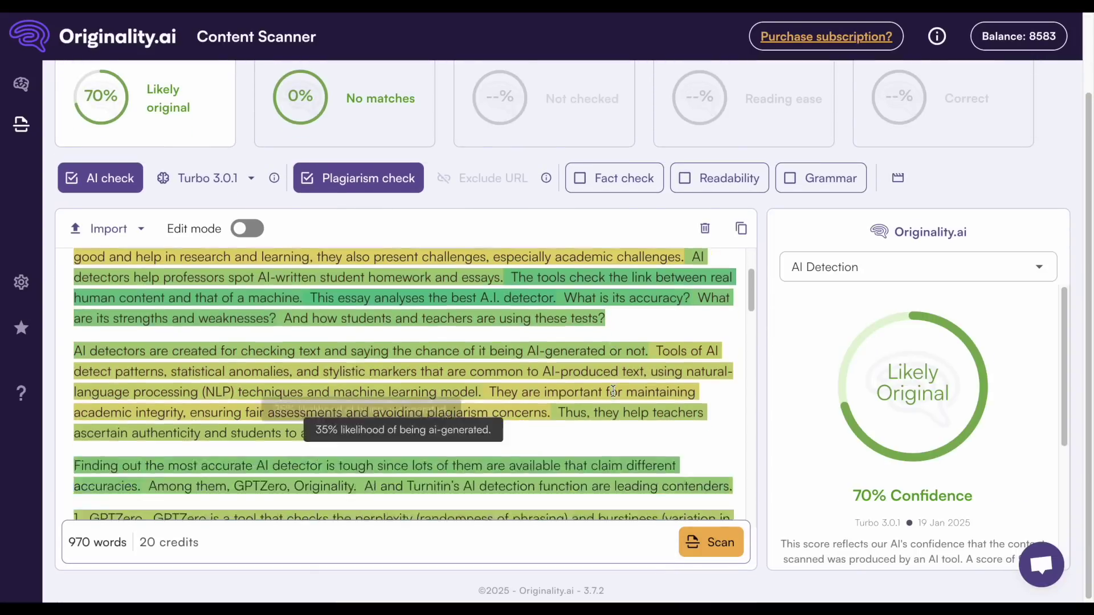
scroll(399, 398, "down", 5)
In Winston AI, upload ChatGPT Simple Prompt Essay.docx, title it as the ChatGPT simple prompt, scan it for AI, and review the results
left_click(743, 438)
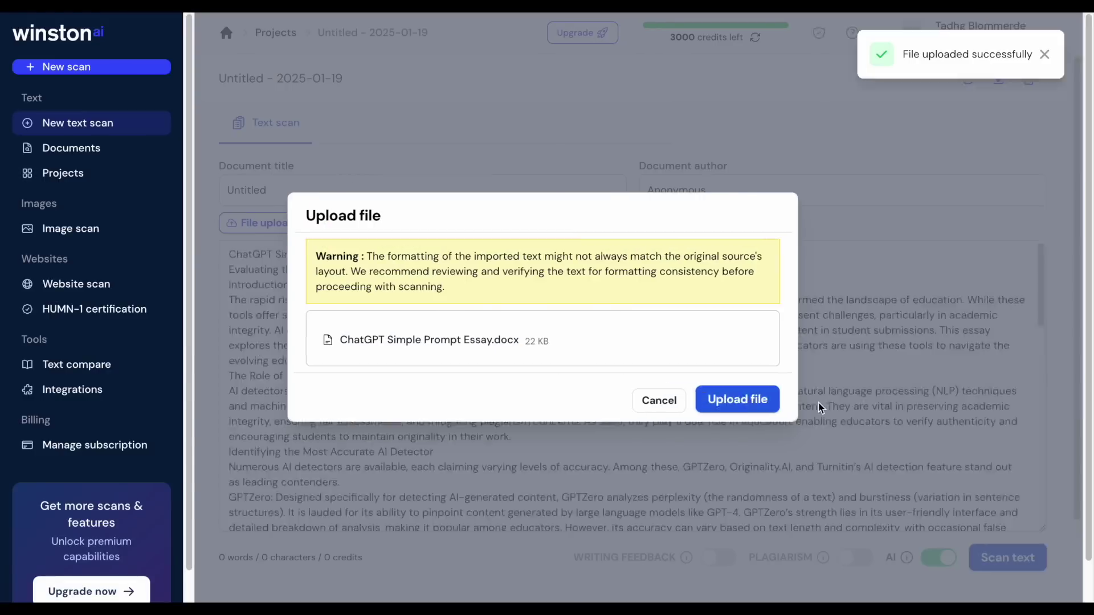
type("tGPT simple prompt")
left_click(1007, 558)
scroll(437, 359, "down", 5)
scroll(438, 359, "down", 4)
scroll(437, 359, "up", 4)
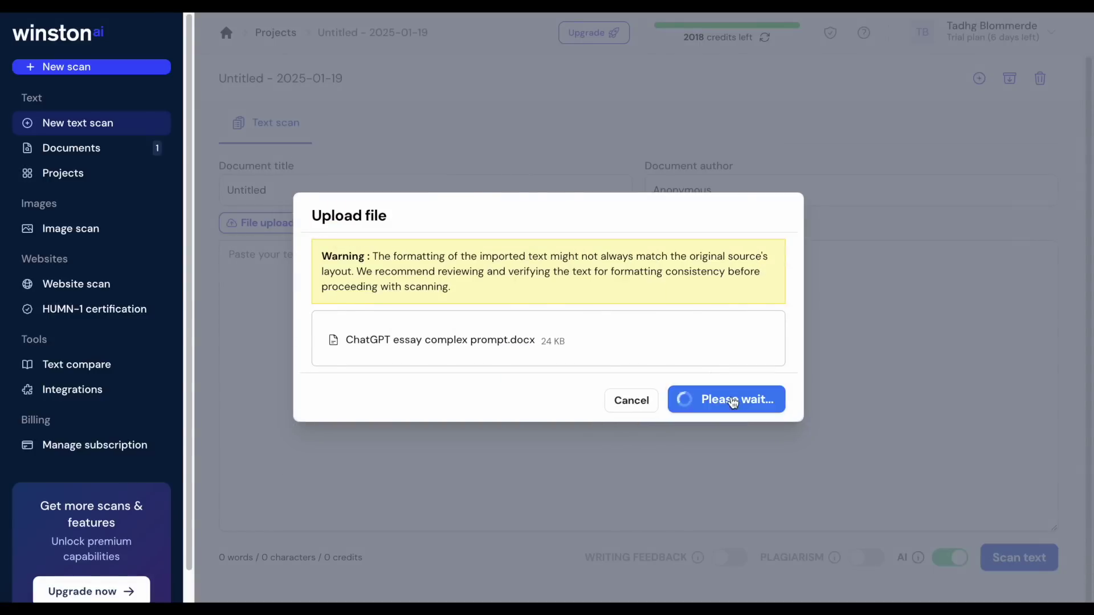
Upload ChatGPT essay complex prompt.docx, title it "ChatGPT complex prompt", scan it for AI, and review the results
type("ChatGPT complex prompt")
left_click(1007, 558)
scroll(428, 274, "down", 15)
Upload Humanized Simple Prompt Essay.docx, title it "Humanized Simple Prompt", scan it for AI, and review the AI prediction map
left_click(736, 400)
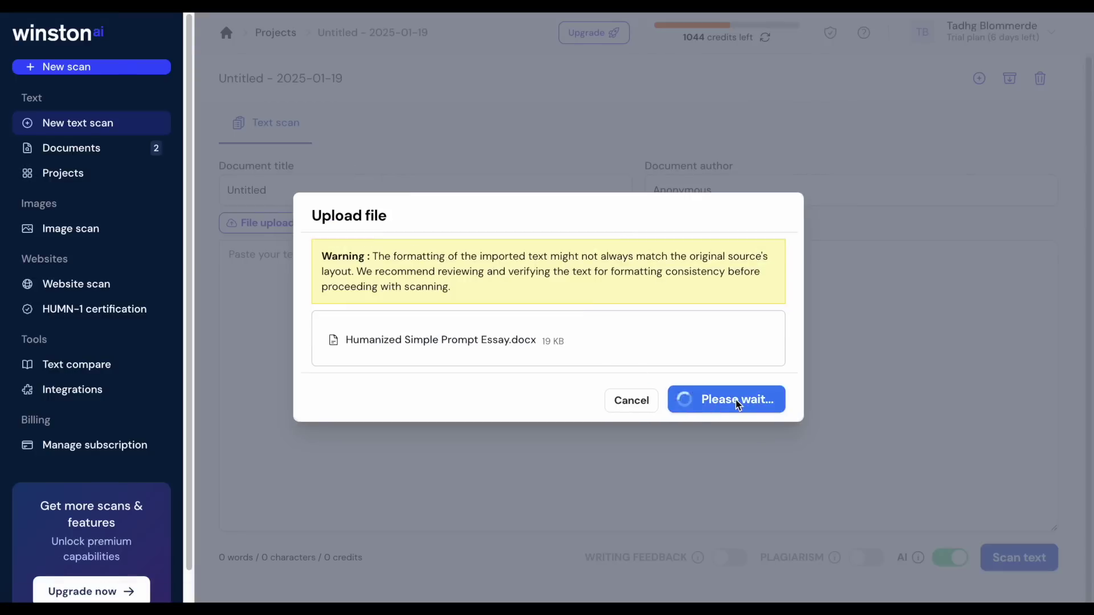
left_click(1008, 558)
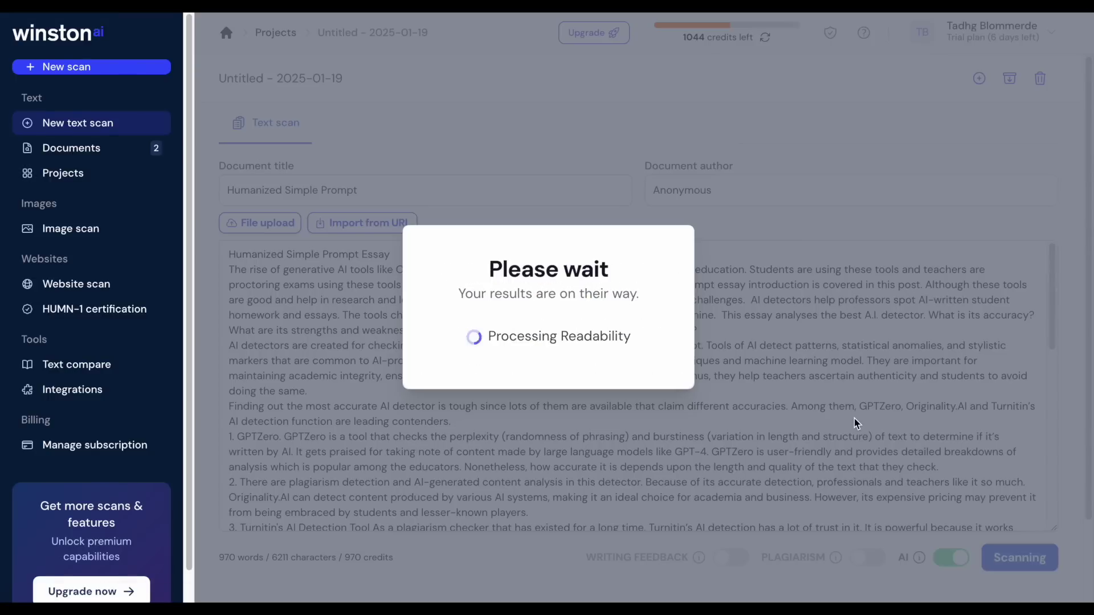
scroll(431, 275, "down", 3)
scroll(430, 276, "down", 10)
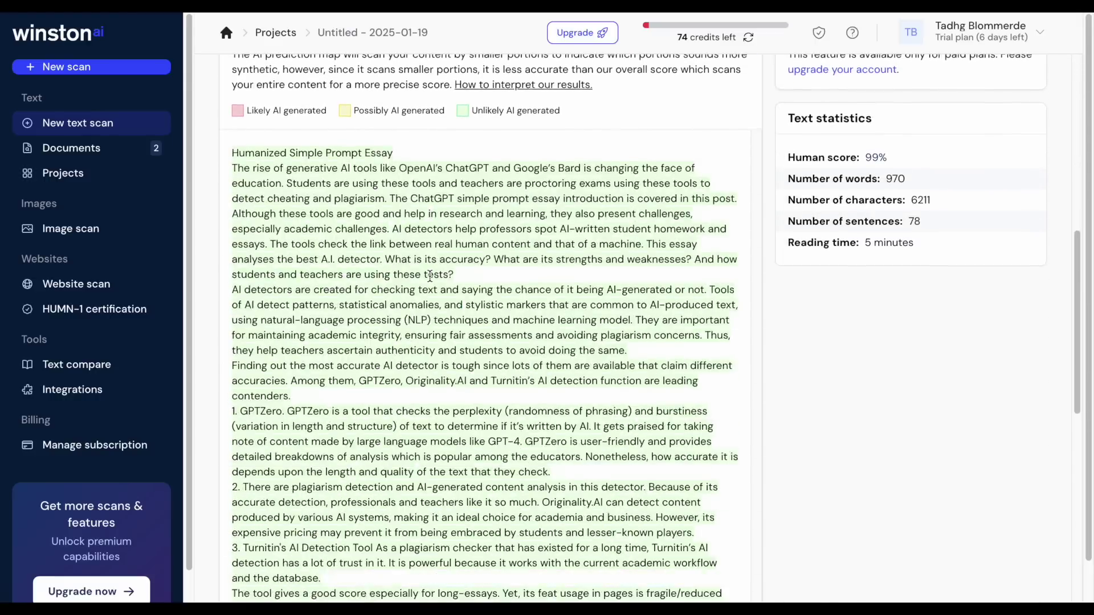
scroll(429, 277, "up", 10)
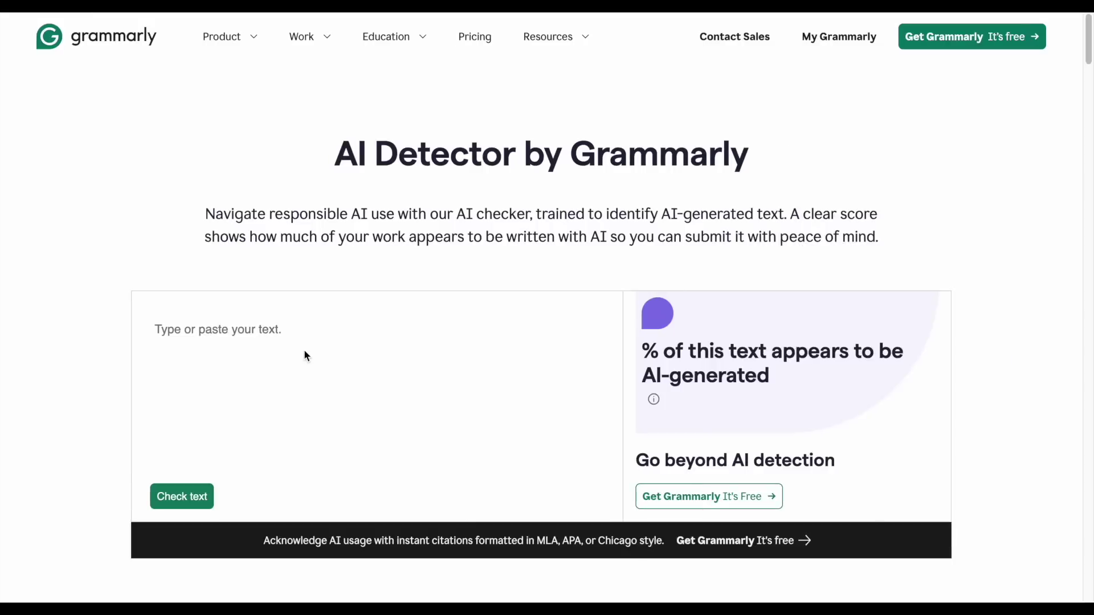
In Grammarly's AI Detector, paste the ChatGPT Simple Prompt Essay and check the text for AI
left_click(303, 354)
key("ctrl+v")
left_click(181, 496)
scroll(102, 221, "down", 1)
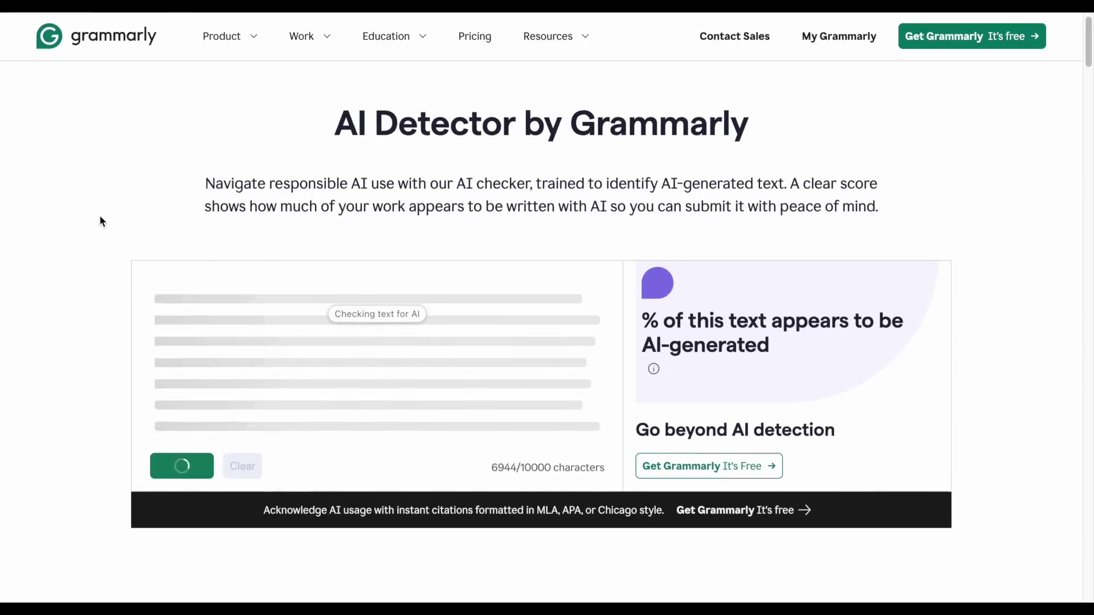
scroll(539, 337, "up", 20)
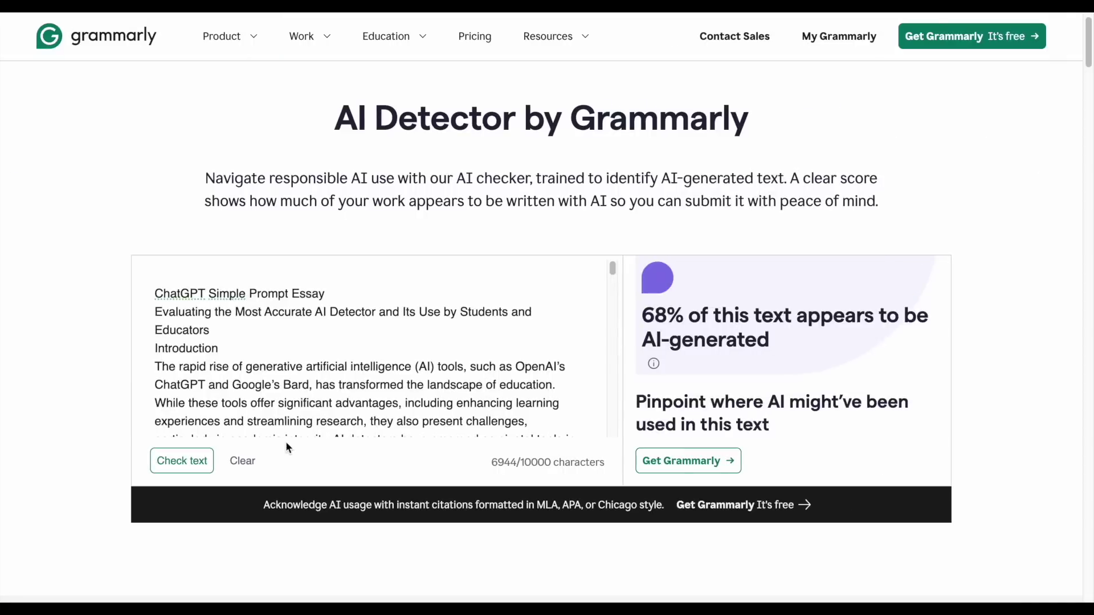
Replace the checked essay with the humanized simple prompt version and check the text for AI
key("ctrl+a")
key("ctrl+v")
scroll(371, 353, "up", 15)
left_click(181, 460)
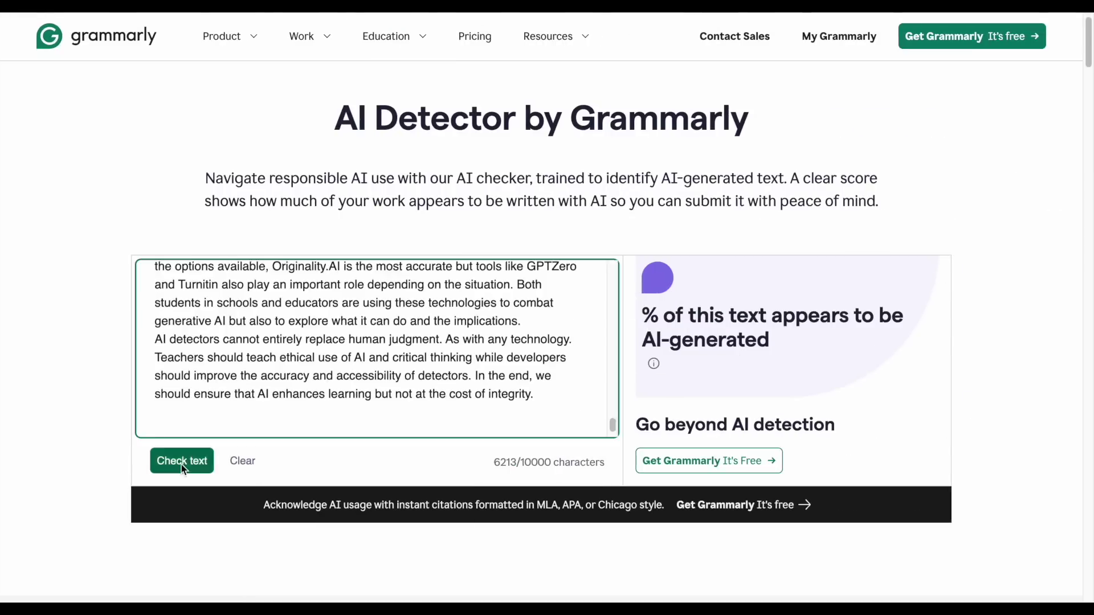
left_click(182, 462)
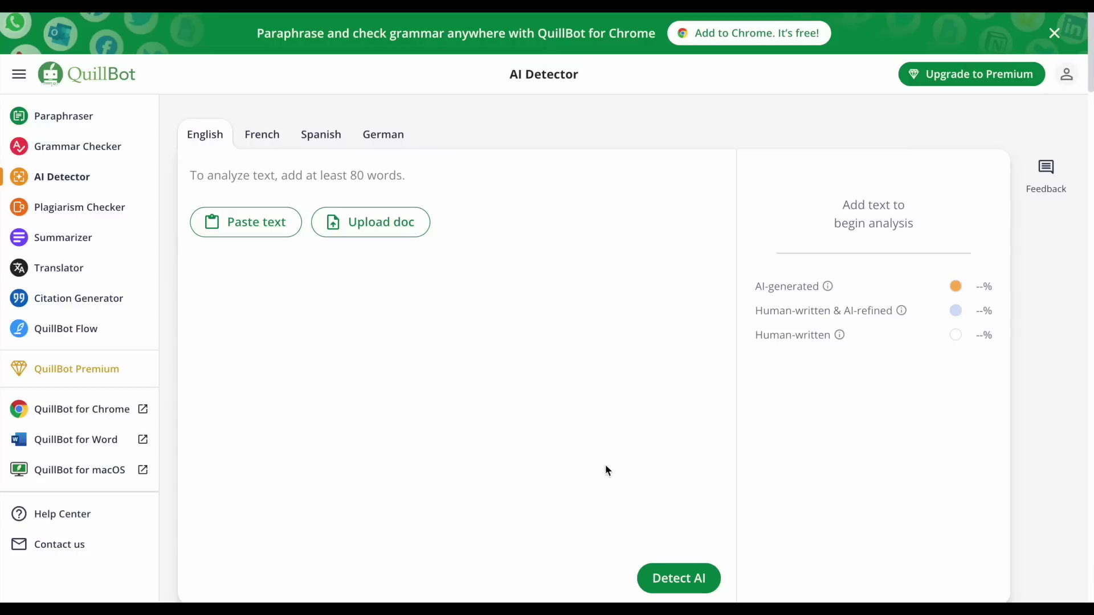
In QuillBot's AI Detector, upload the ChatGPT Simple Prompt Essay, run the AI detection, and review the analyzed text
left_click(370, 223)
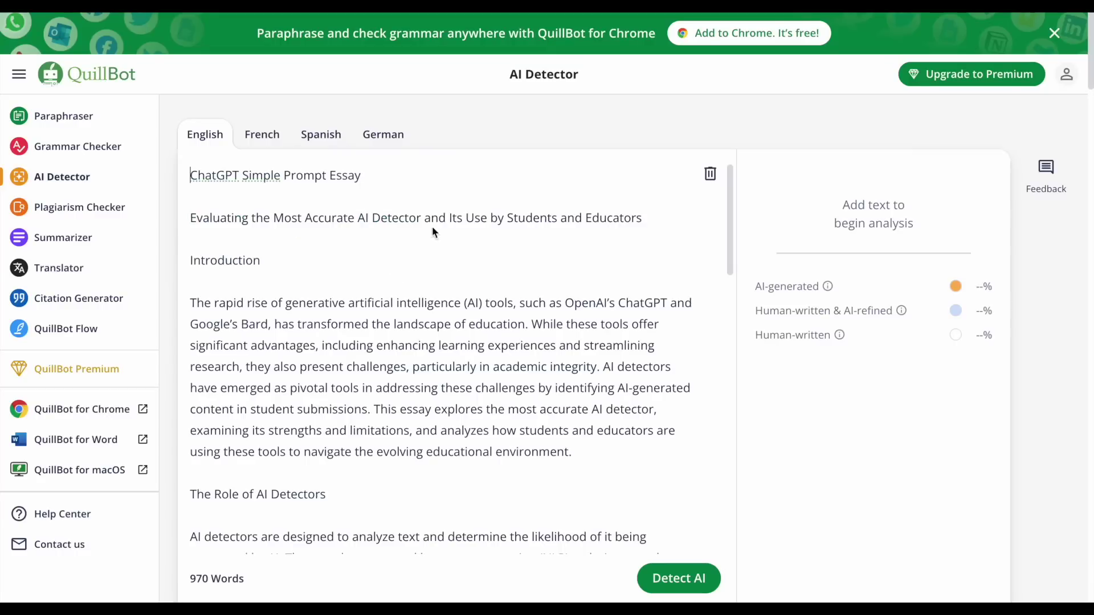
left_click(669, 573)
scroll(576, 371, "down", 10)
scroll(574, 373, "down", 20)
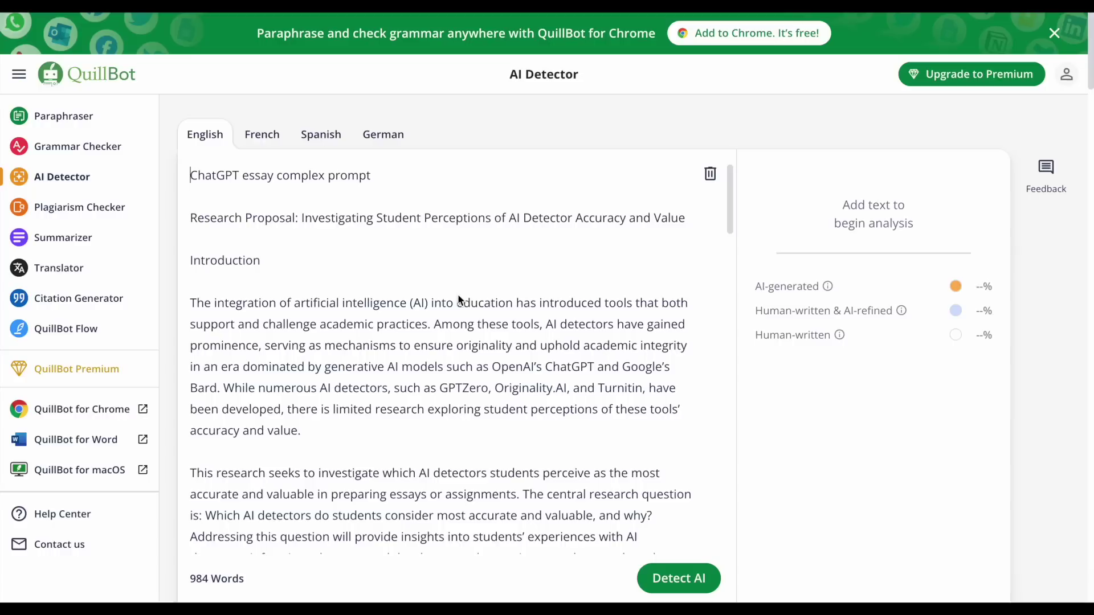
Run the AI detection on the ChatGPT essay complex prompt and review its highlighted text down to the references
left_click(665, 579)
scroll(582, 406, "down", 5)
scroll(582, 413, "down", 20)
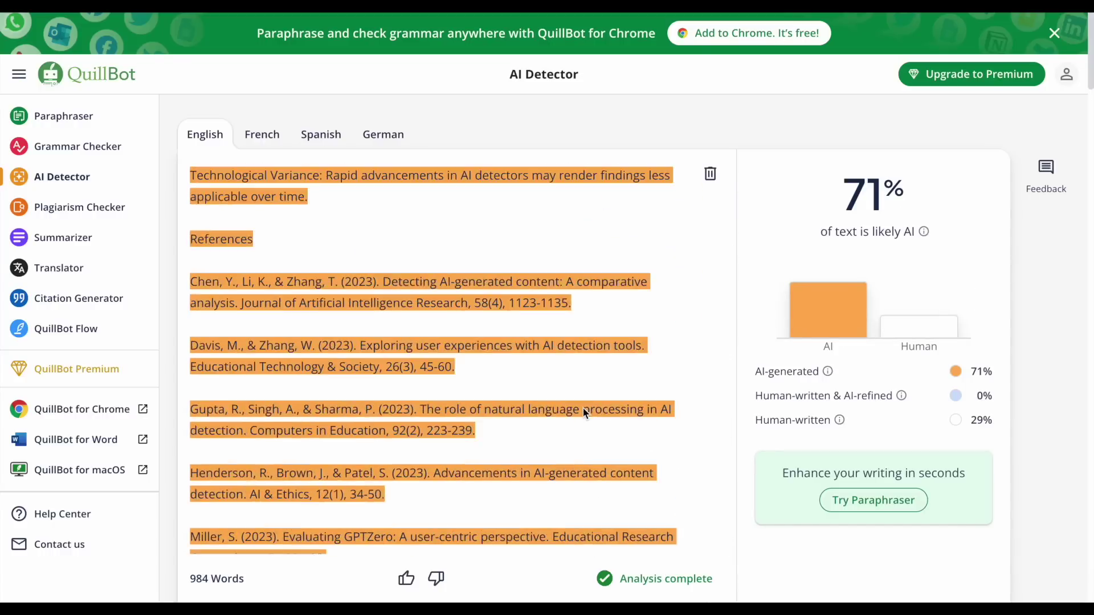
scroll(582, 407, "up", 12)
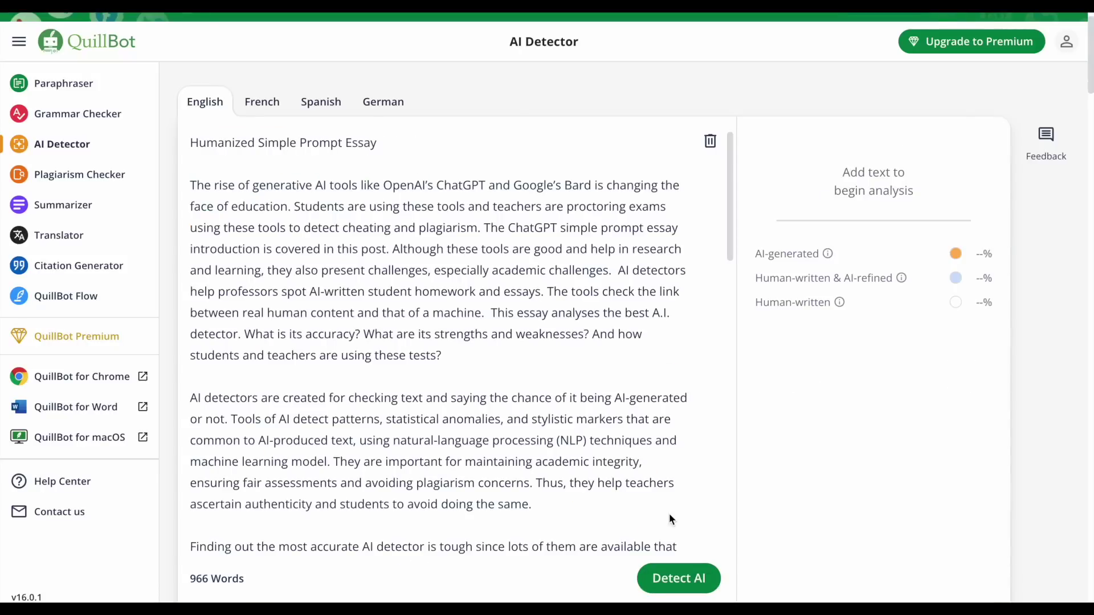
Run the AI detection on the Humanized Simple Prompt Essay and review the analyzed text
left_click(679, 578)
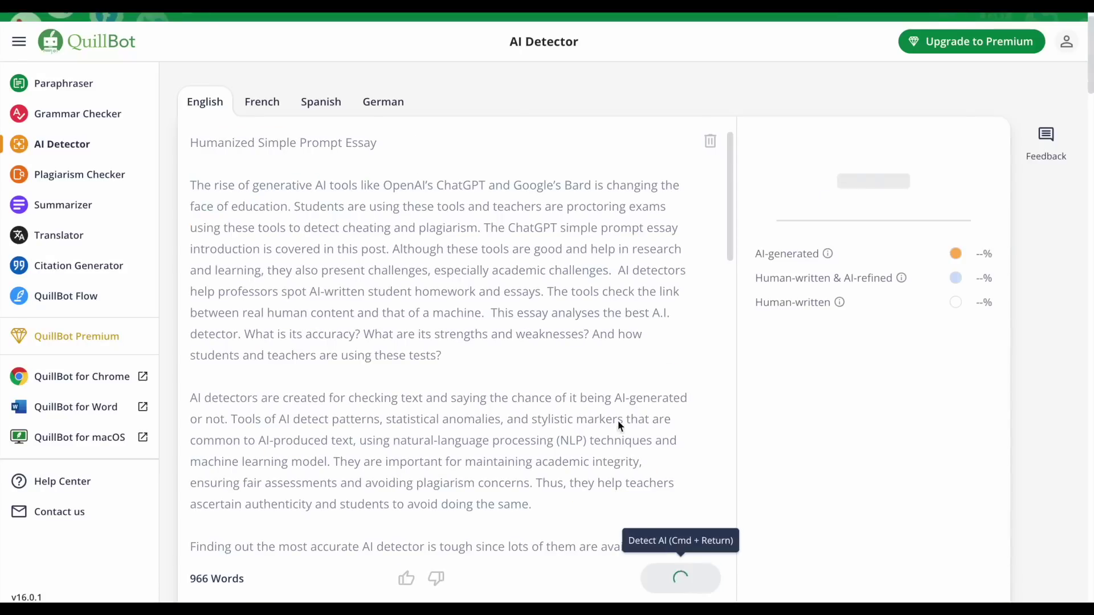
scroll(620, 383, "down", 15)
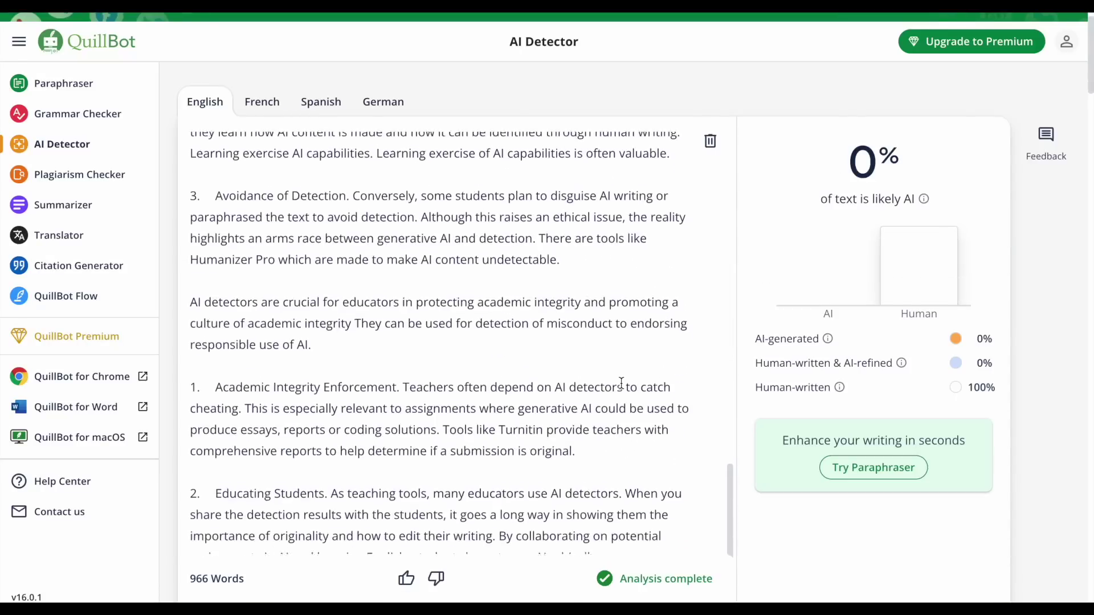
scroll(621, 383, "down", 5)
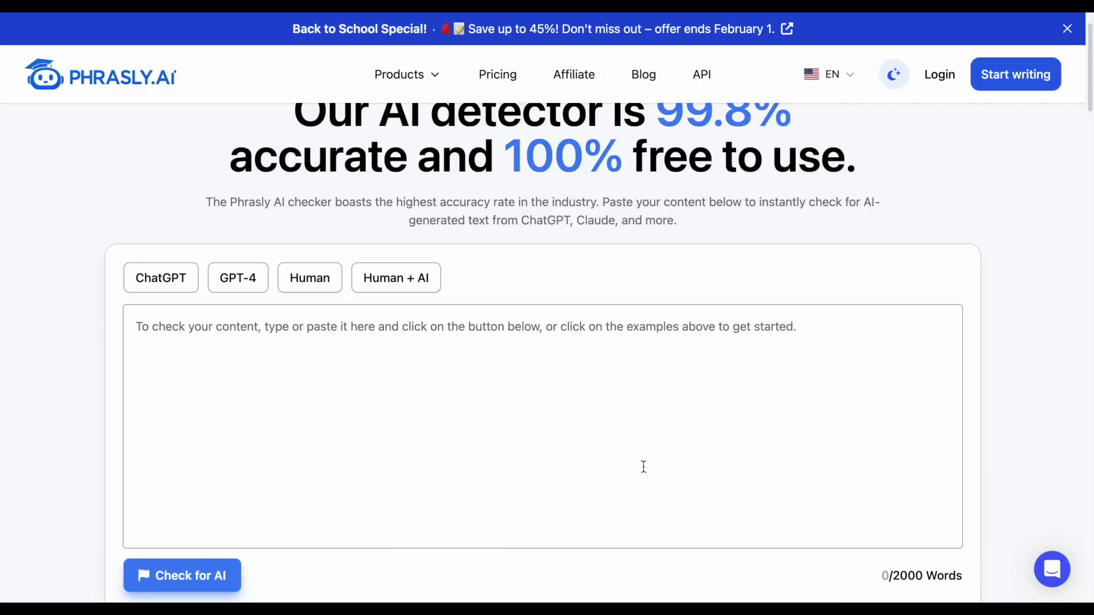
In Phrasly.AI, paste the ChatGPT Simple Prompt Essay, check it for AI, and review the highlighted sentences
left_click(642, 464)
key("ctrl+v")
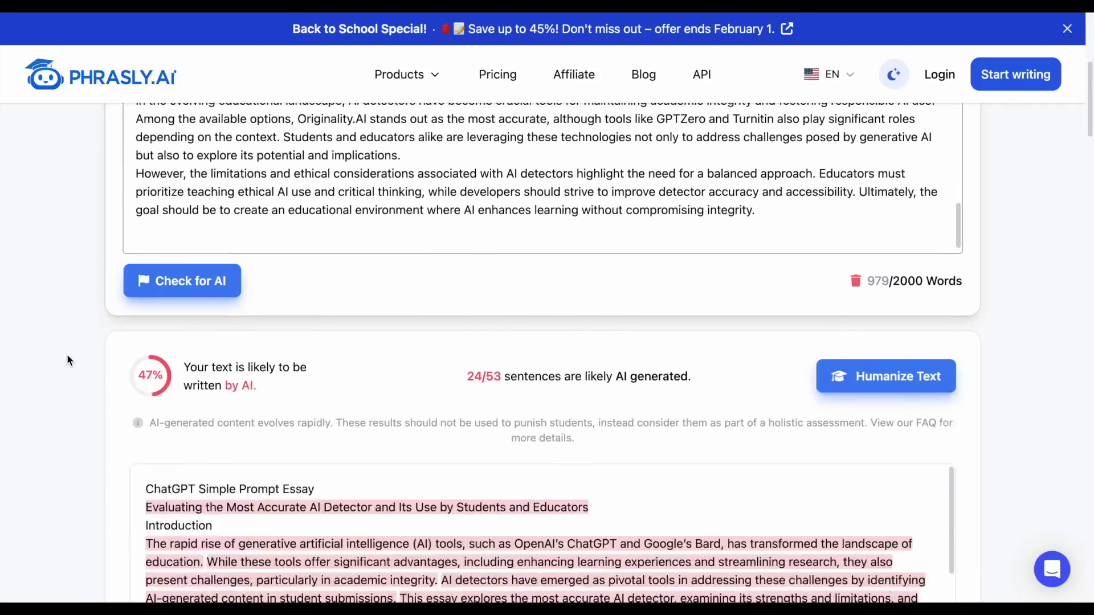
scroll(308, 315, "down", 4)
scroll(308, 316, "down", 10)
scroll(308, 315, "up", 10)
scroll(48, 337, "up", 5)
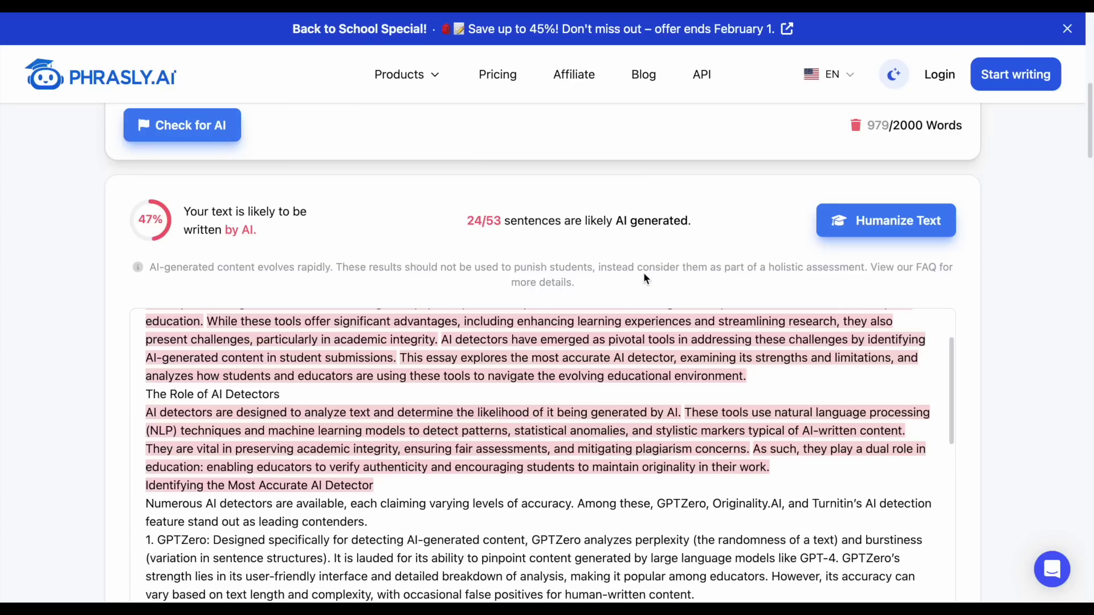
Replace the text with the ChatGPT essay complex prompt, check it for AI, and review the highlighted sentences
scroll(644, 272, "up", 8)
key("ctrl+v")
left_click(181, 580)
scroll(92, 434, "down", 6)
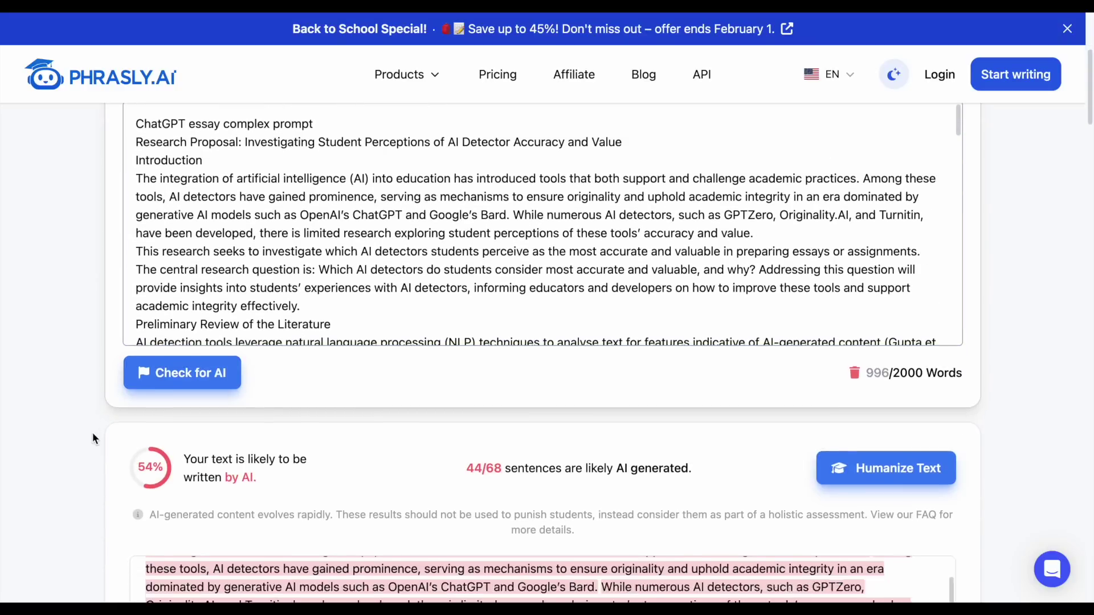
scroll(224, 495, "down", 10)
scroll(224, 495, "down", 5)
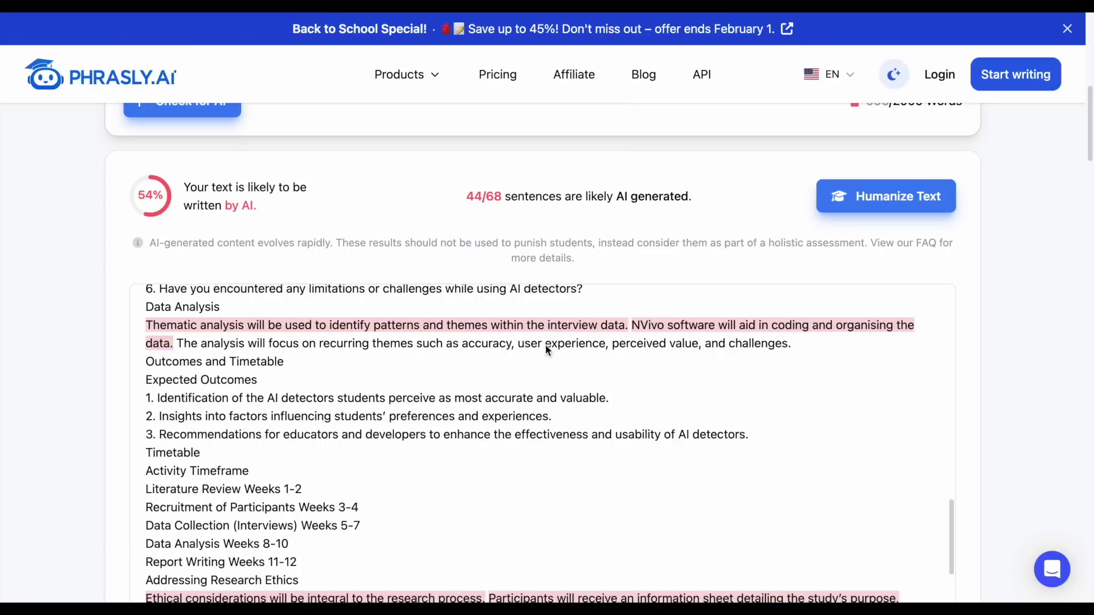
Check the humanized simple prompt essay for AI in place of the complex prompt essay and view its result
scroll(862, 301, "up", 3)
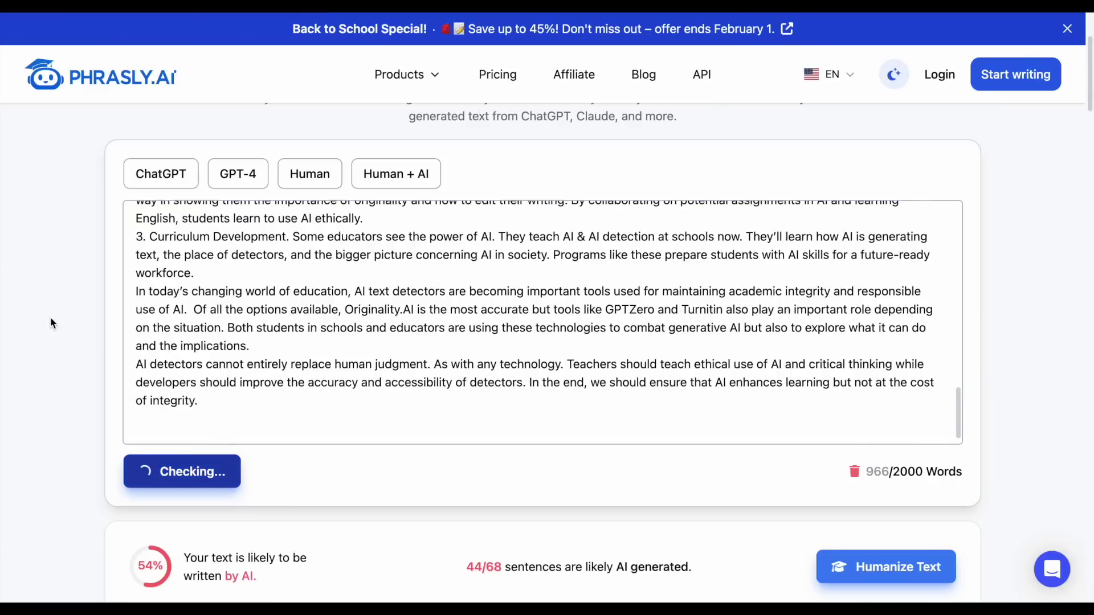
scroll(85, 420, "down", 4)
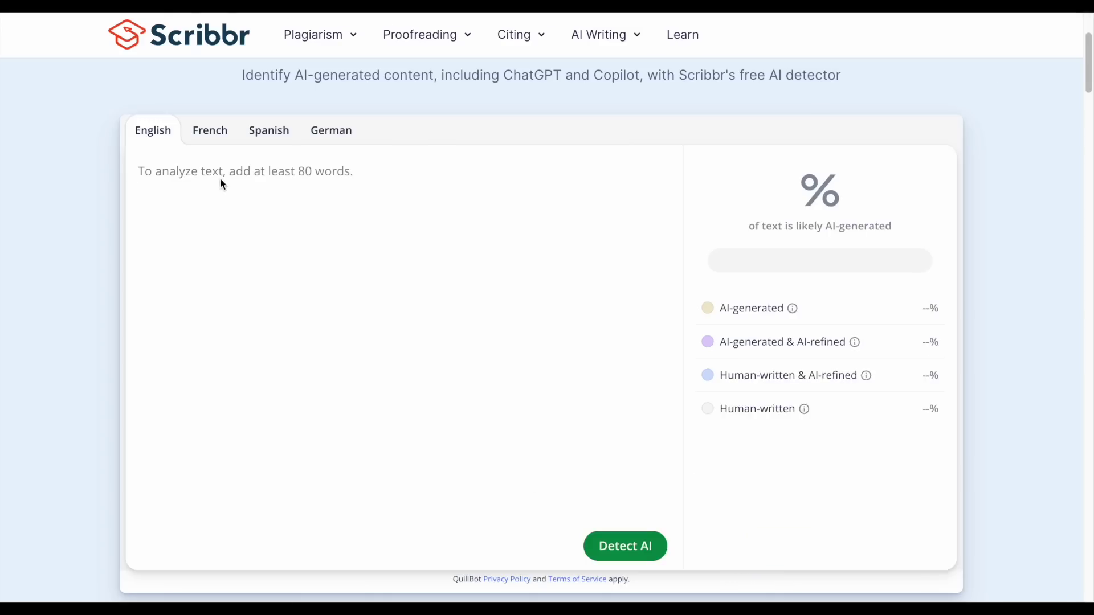
In Scribbr's AI detector, paste the ChatGPT simple prompt essay, run the detection, and review the result
key("ctrl+v")
left_click(625, 546)
scroll(768, 256, "down", 1)
scroll(472, 263, "down", 5)
scroll(472, 263, "up", 10)
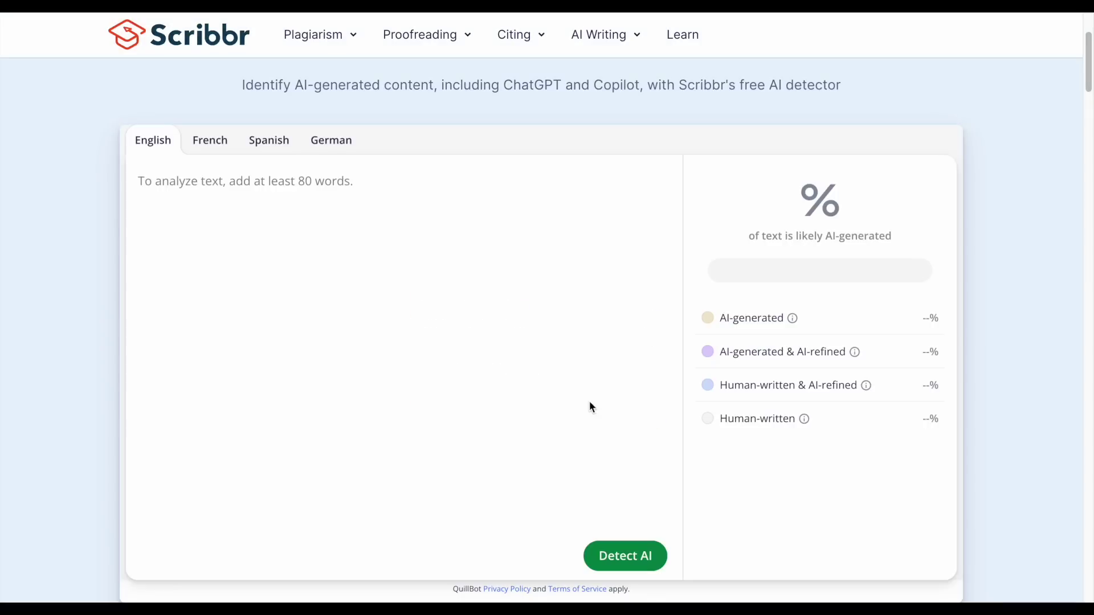
Paste the ChatGPT complex prompt essay, run the AI detection, and review the highlighted passages
key("ctrl+v")
left_click(625, 555)
scroll(598, 407, "down", 10)
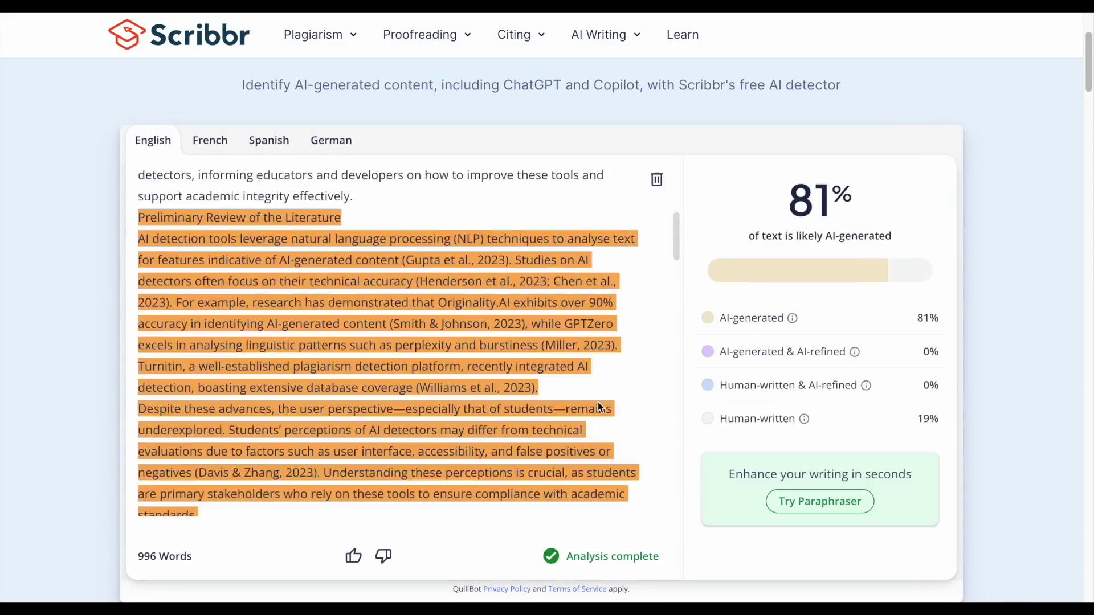
scroll(598, 407, "down", 10)
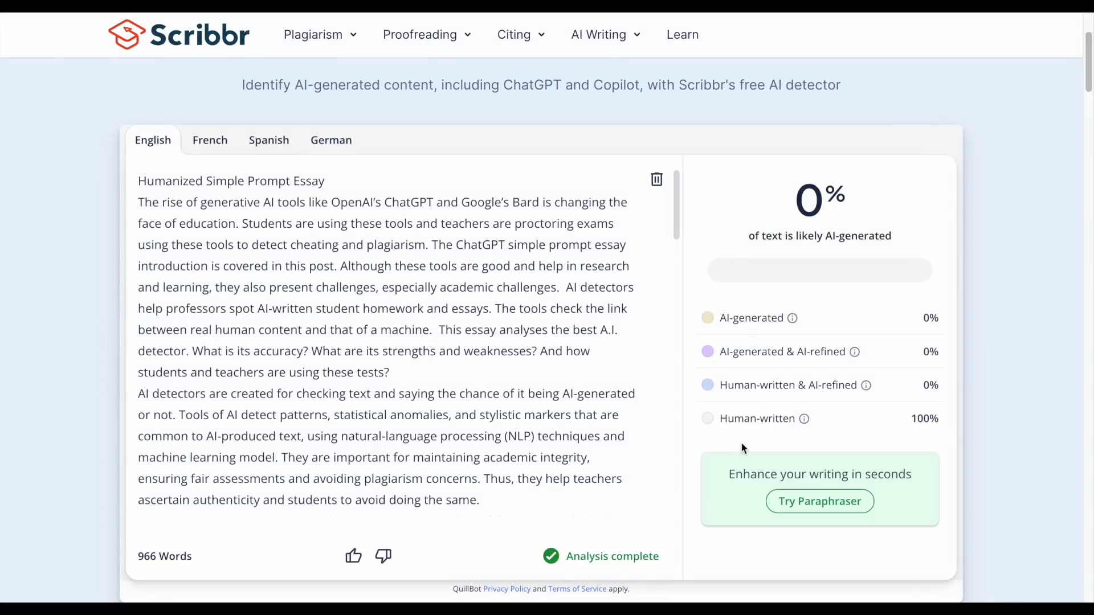
Review the Humanized Simple Prompt Essay's AI detection result through its text
scroll(534, 293, "down", 8)
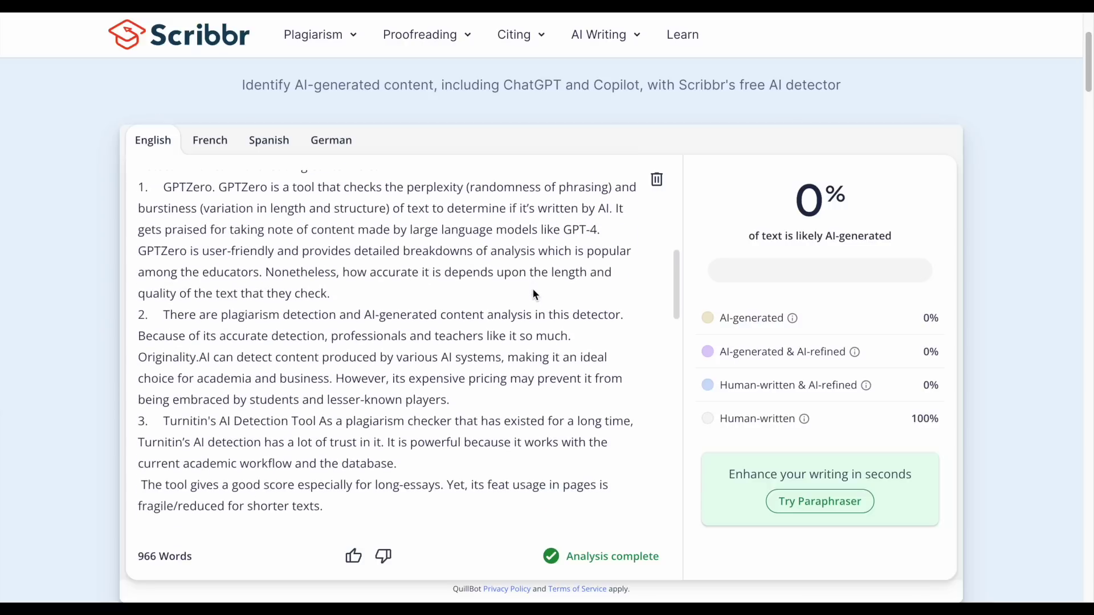
scroll(533, 293, "down", 5)
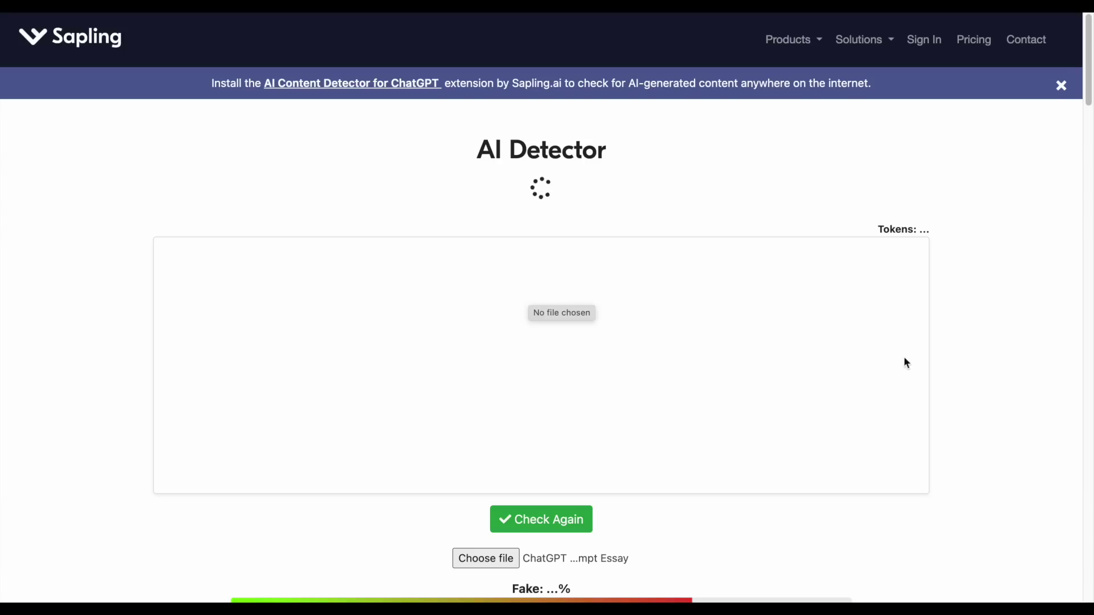
In Sapling's AI Detector, check the uploaded ChatGPT Simple Prompt Essay file and review its highlights and fake score
scroll(904, 356, "down", 3)
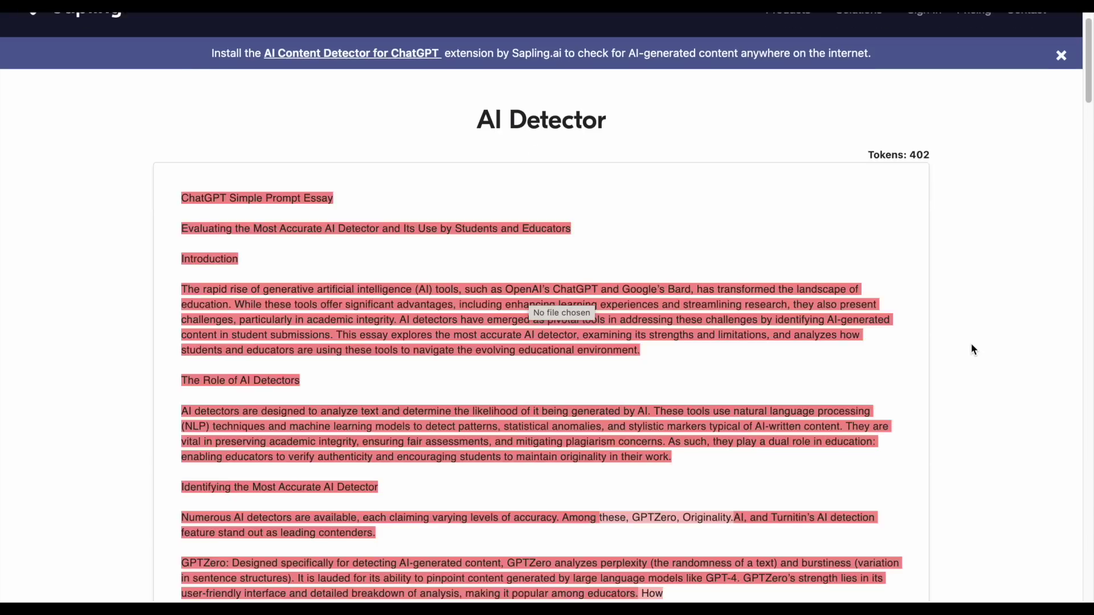
scroll(947, 335, "down", 2)
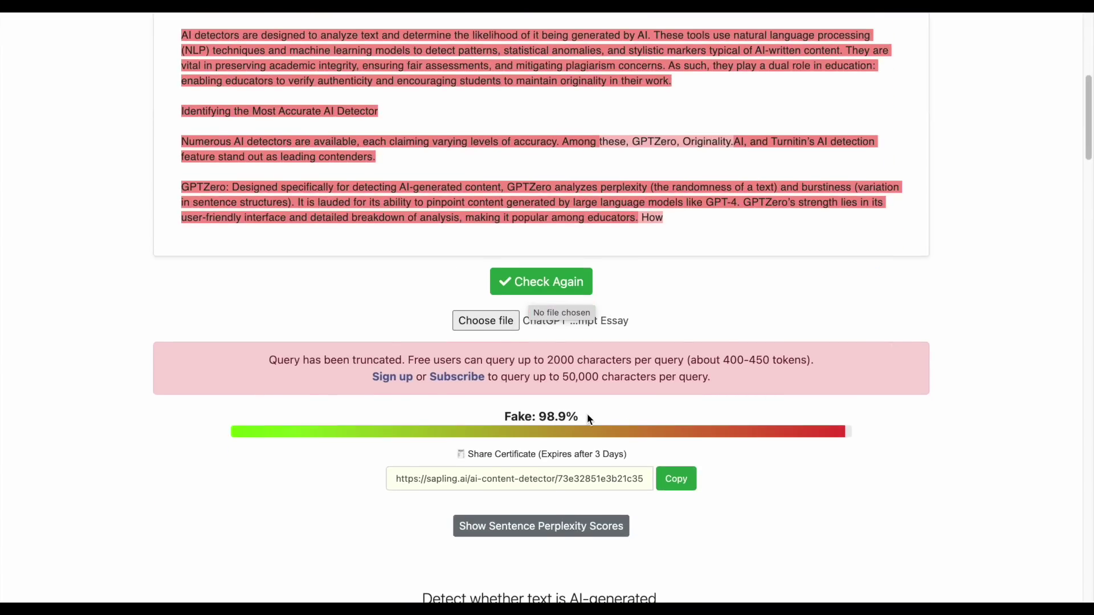
scroll(587, 416, "down", 20)
scroll(587, 419, "up", 20)
Check the ChatGPT complex prompt file for AI content and review its highlights and fake score
scroll(576, 393, "down", 10)
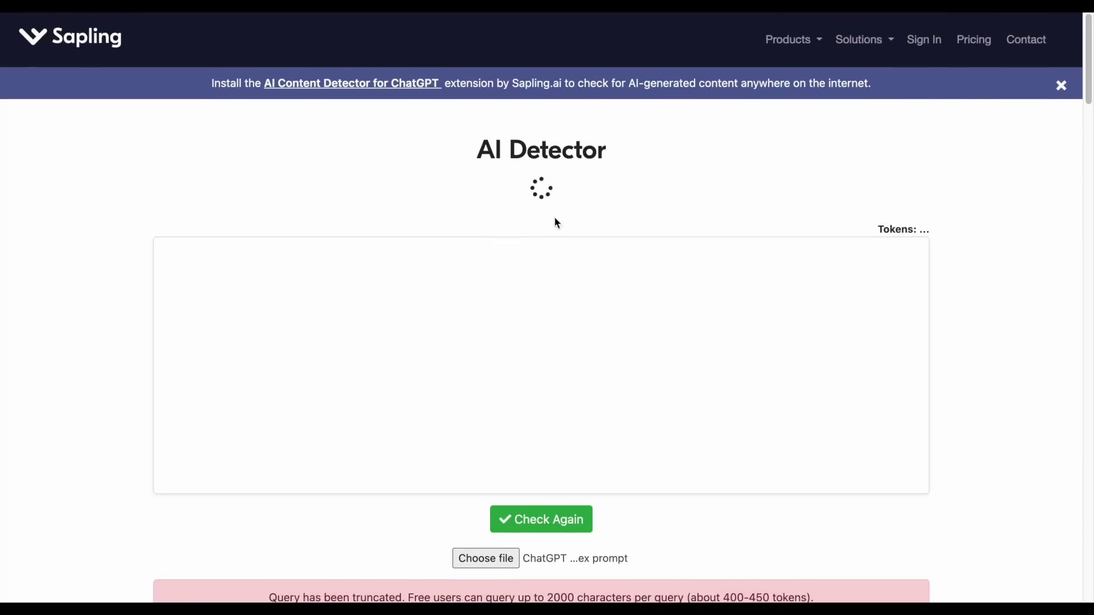
scroll(602, 212, "down", 10)
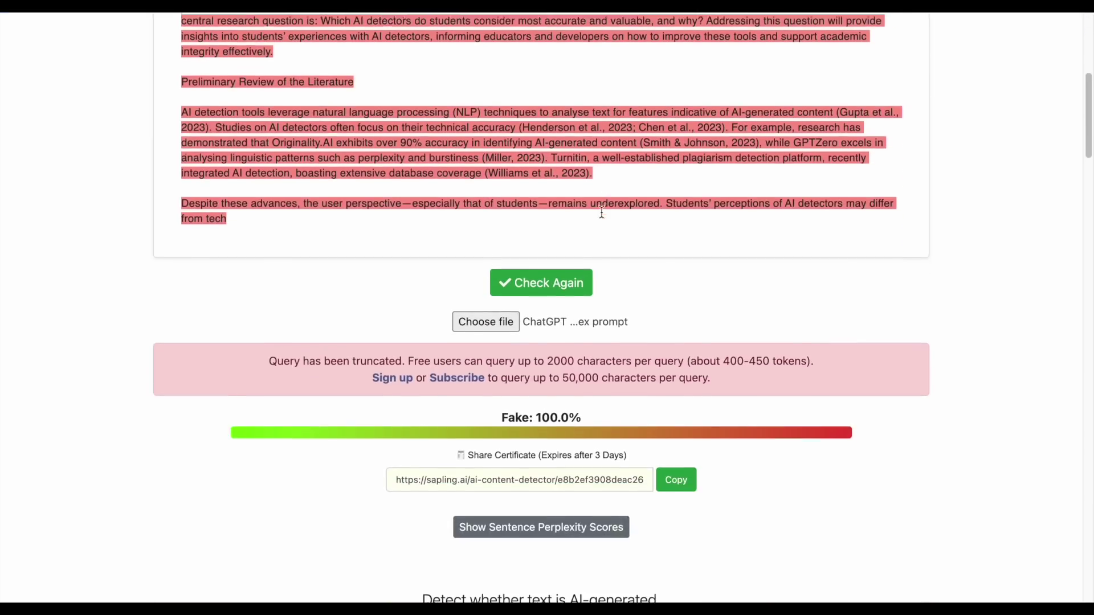
Upload the Humanized Simple Prompt Essay file to the AI detector and review its text and fake score
double_click(549, 419)
left_click(327, 482)
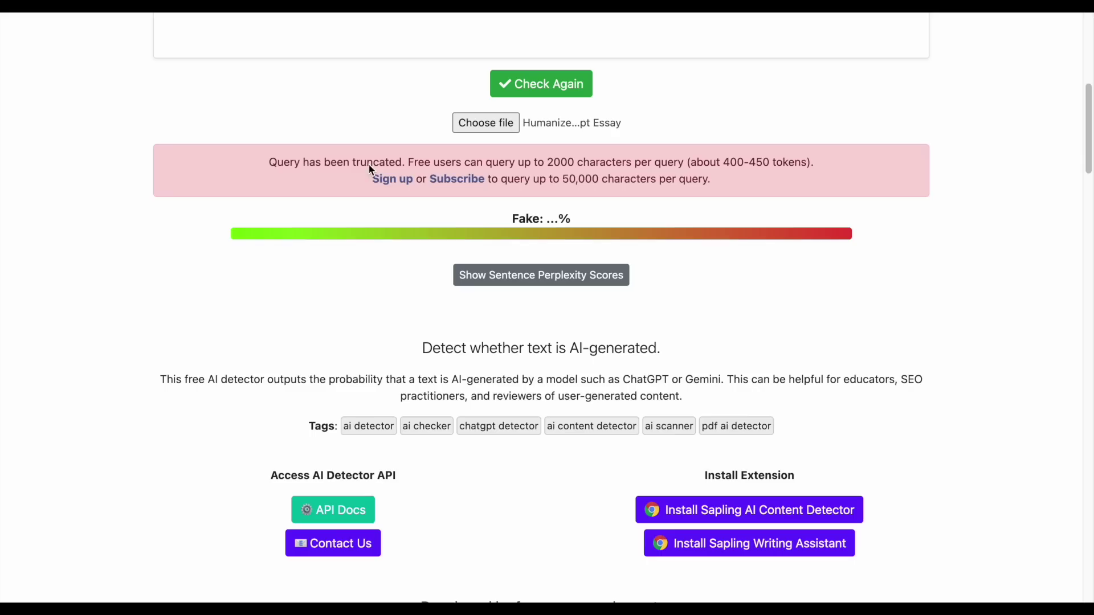
scroll(370, 169, "up", 8)
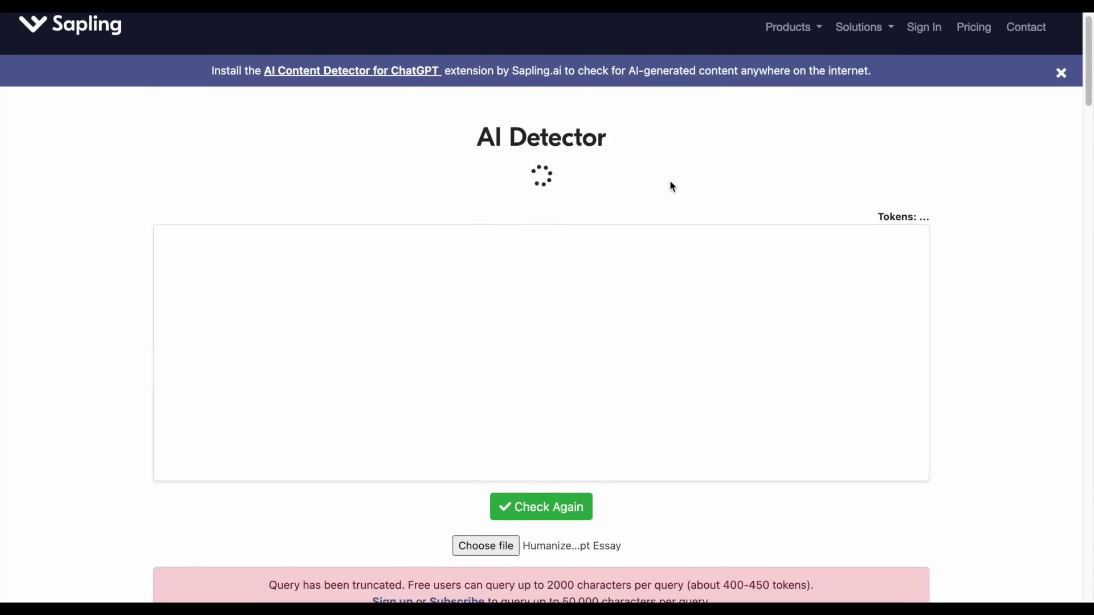
scroll(640, 250, "down", 5)
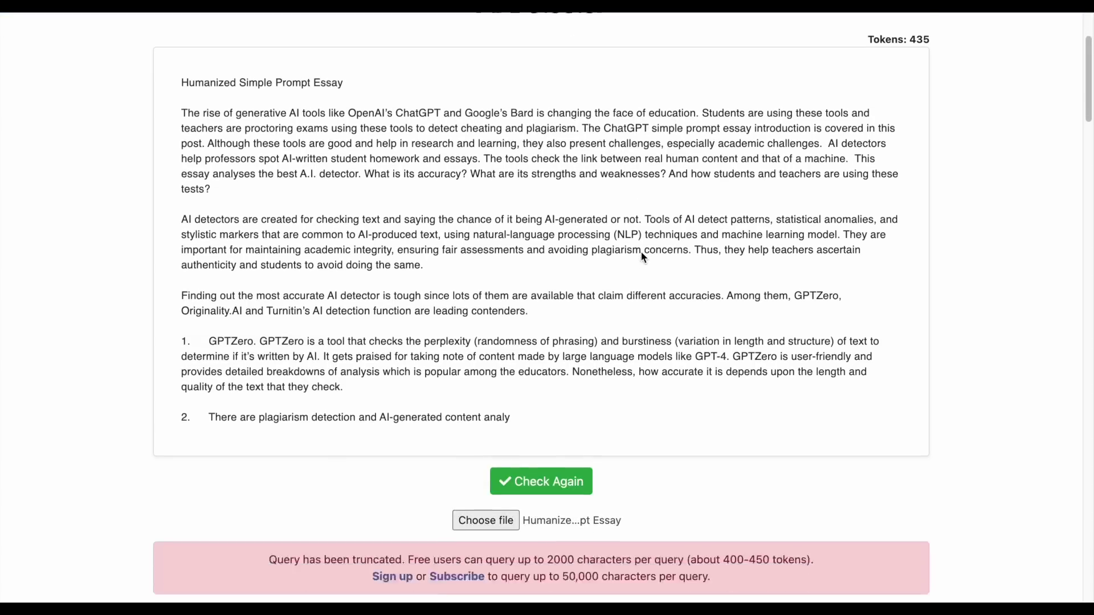
triple_click(551, 450)
left_click(551, 450)
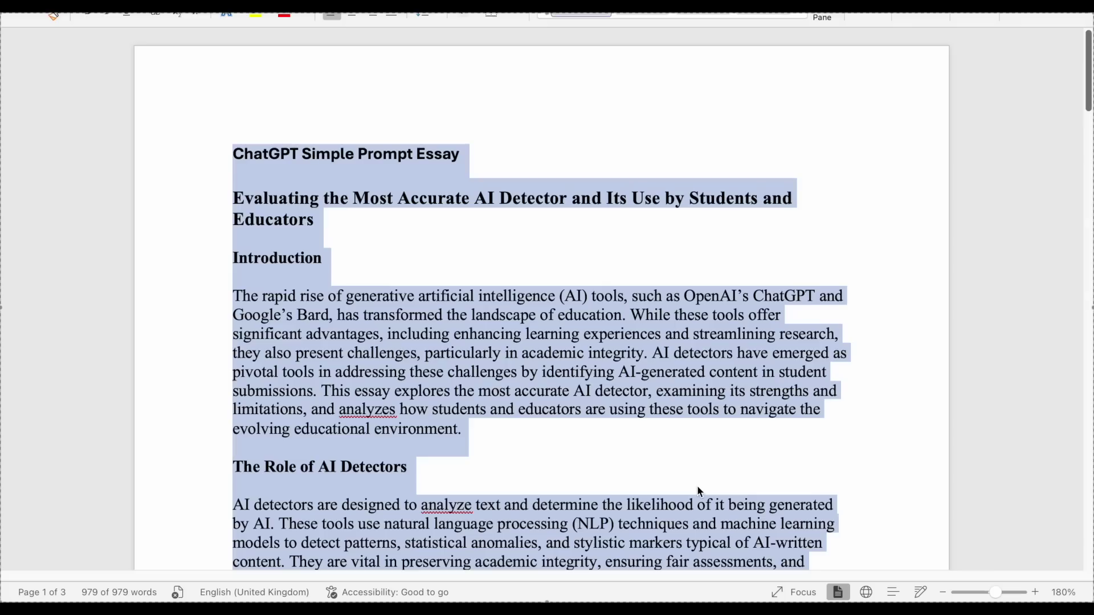
Switch from the ChatGPT Simple Prompt Essay document to Copyleaks, paste the essay, and scan it for AI content
key("super+Tab")
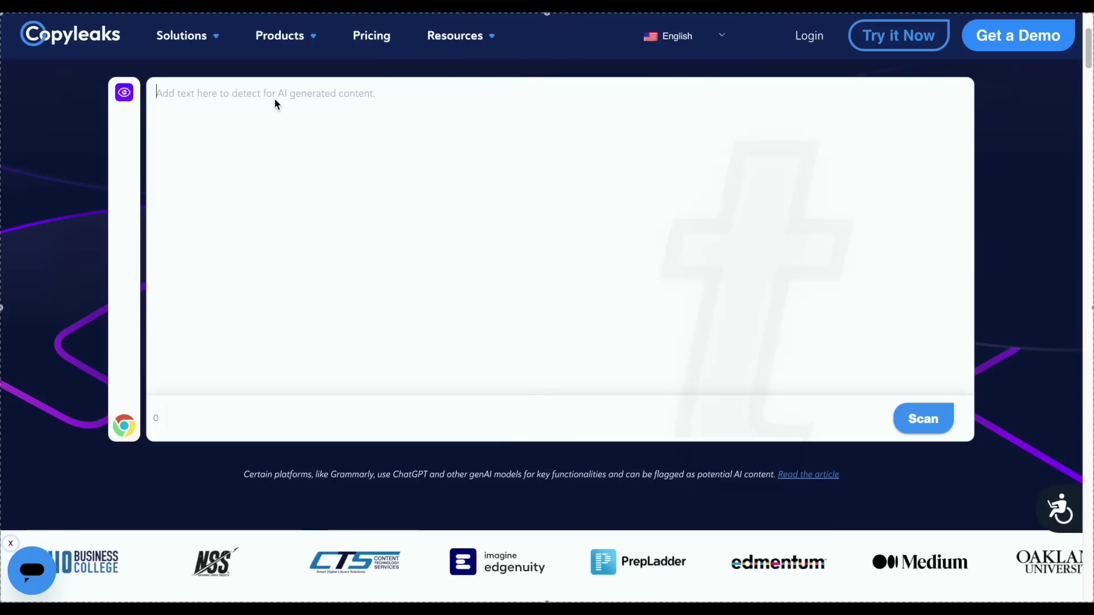
key("super+v")
left_click(916, 420)
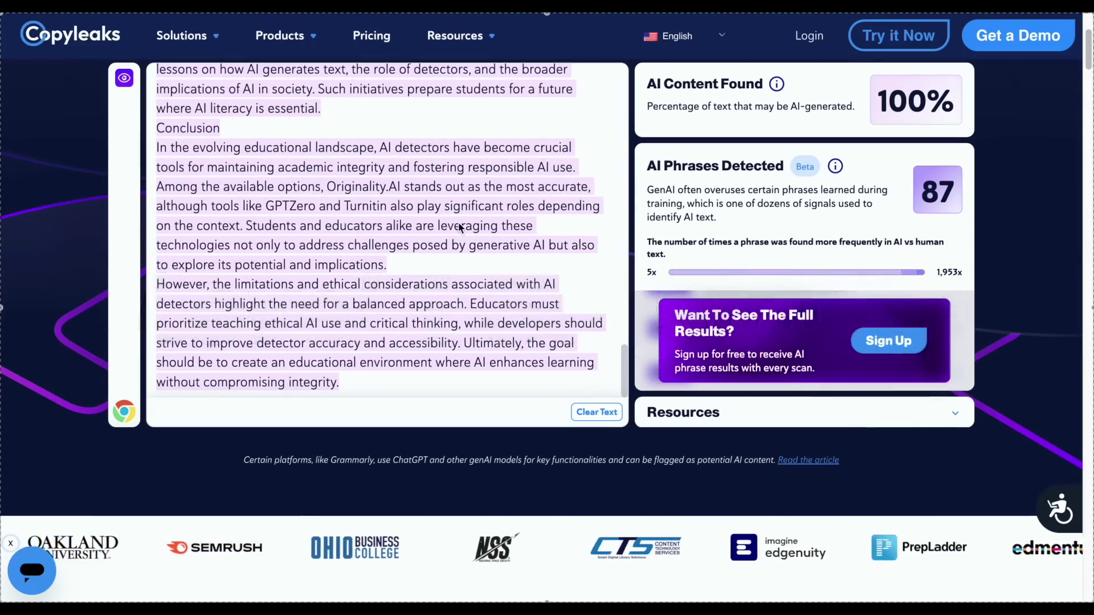
Clear the scanned text, paste the ChatGPT essay complex prompt, and scan it for AI content
key("super+Tab")
key("super+Tab")
left_click(594, 419)
key("super+v")
left_click(916, 404)
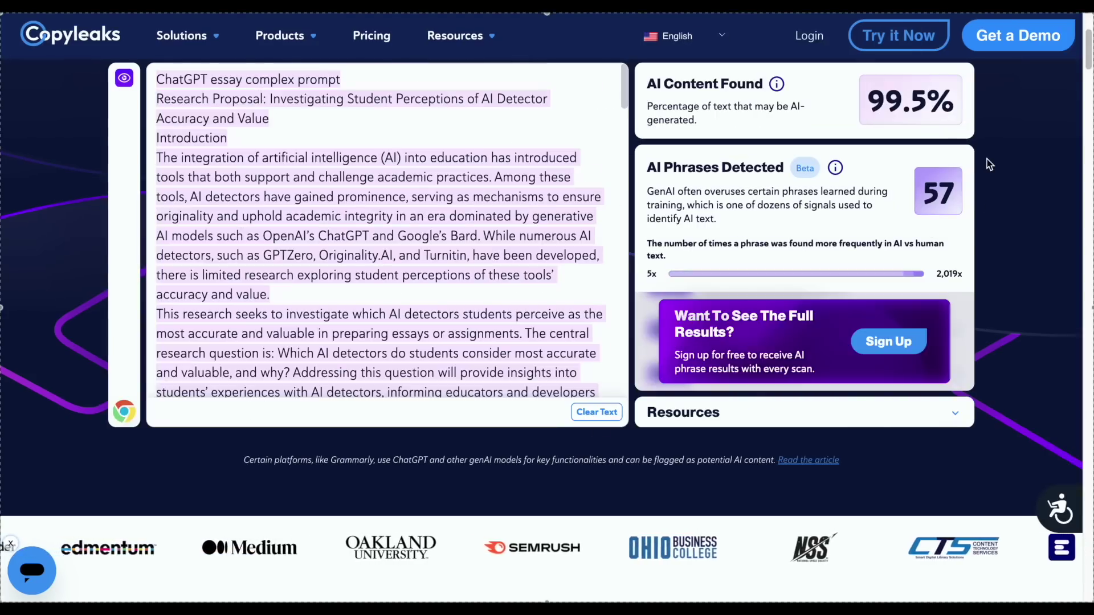
Paste the humanized simple prompt essay into the empty Copyleaks detector and scan it
scroll(476, 181, "down", 10)
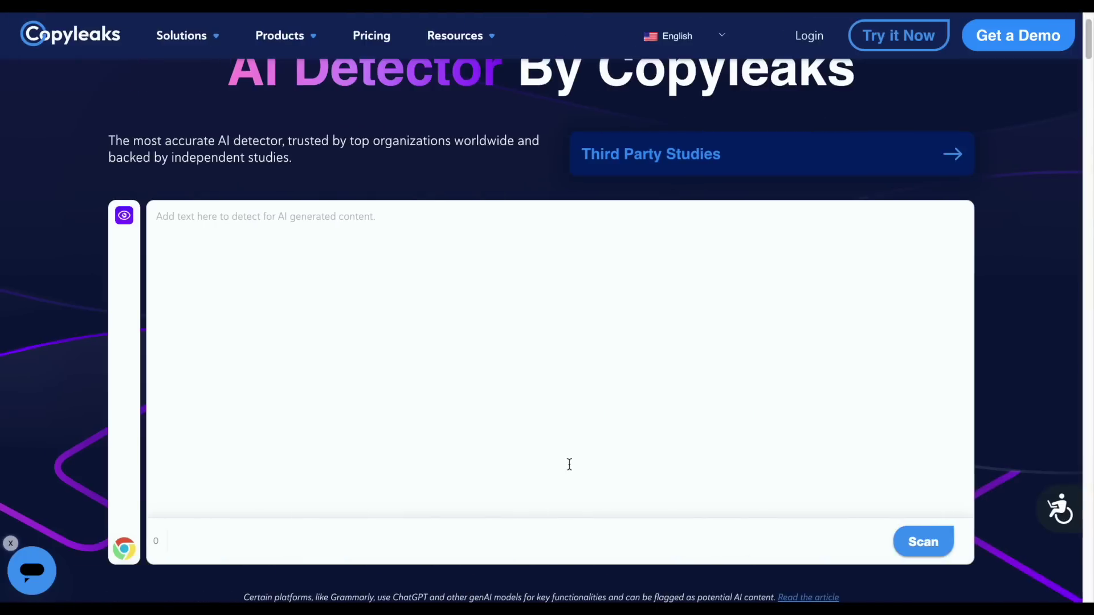
key("ctrl+v")
left_click(922, 542)
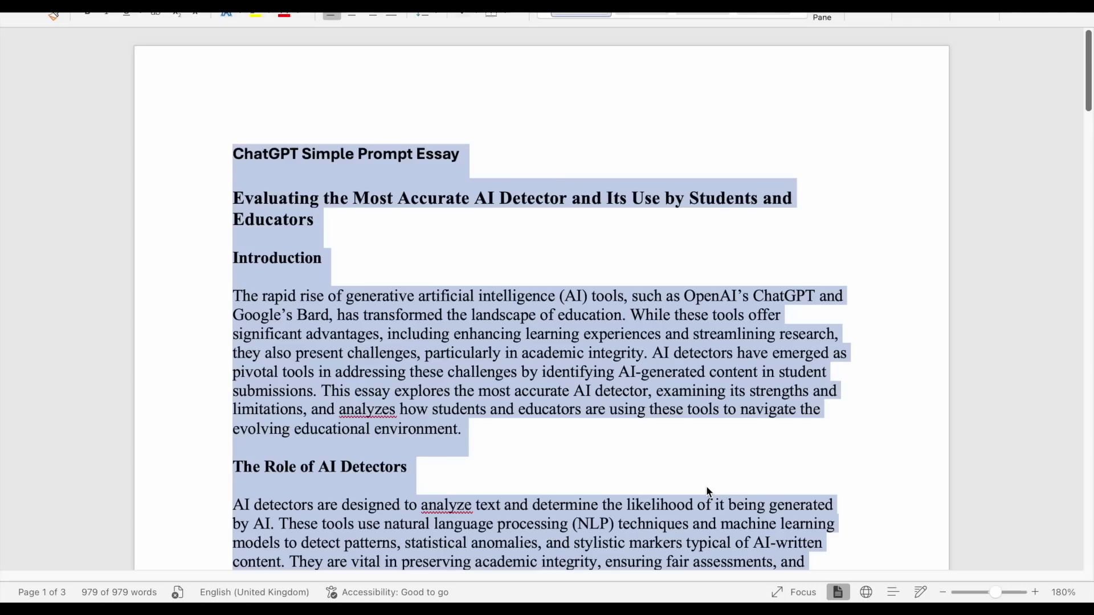
Copy the ChatGPT Simple Prompt Essay, analyze it in Writer's AI content detector, and review the text from its beginning
key("super+c")
key("super+tab")
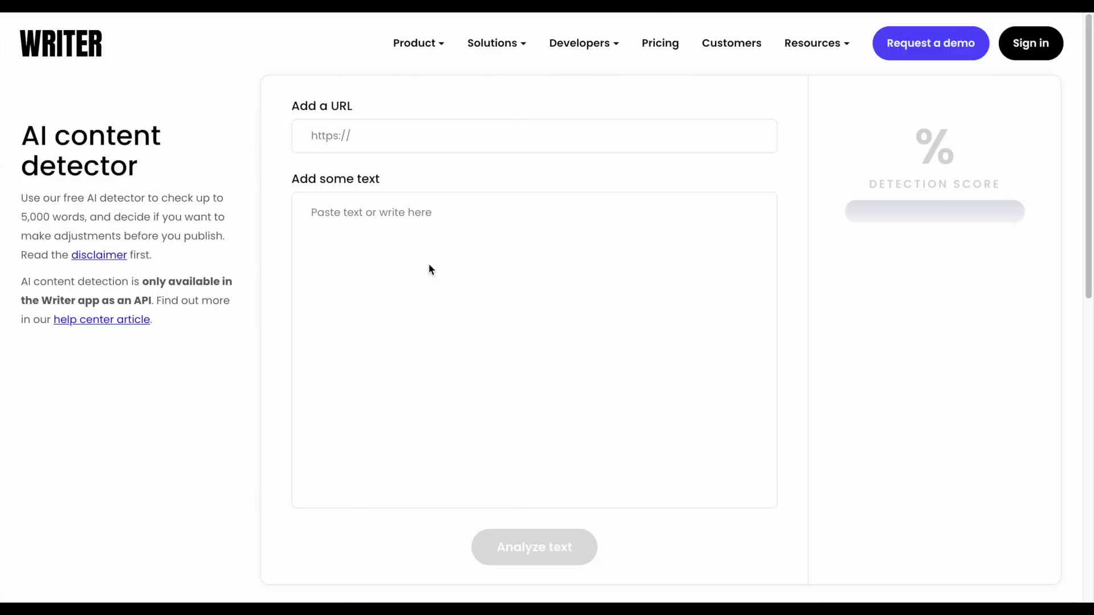
left_click(410, 242)
key("super+v")
left_click(521, 542)
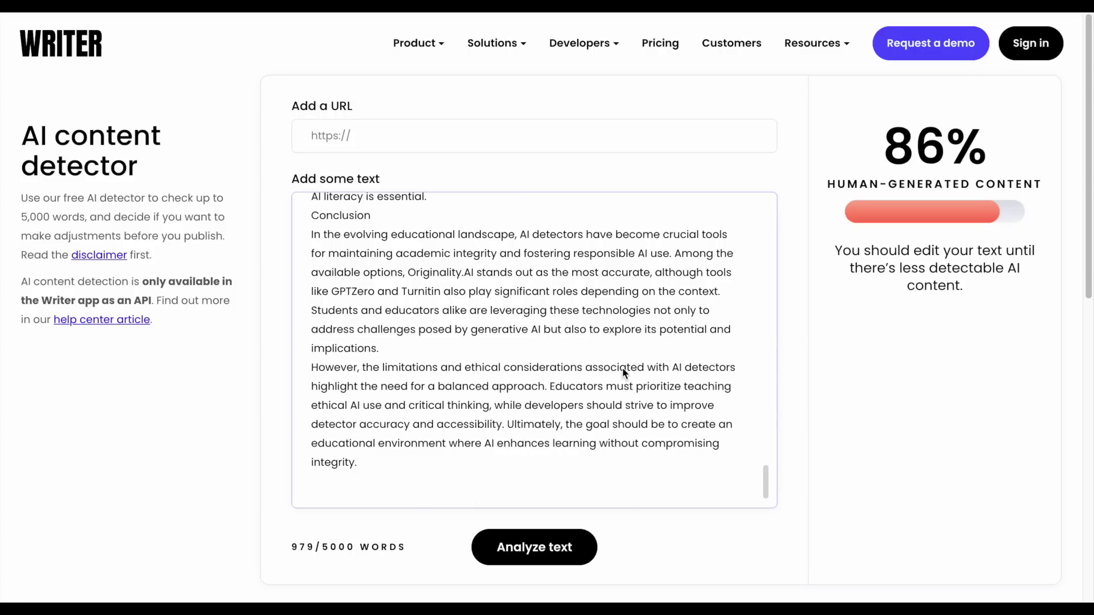
scroll(627, 369, "up", 15)
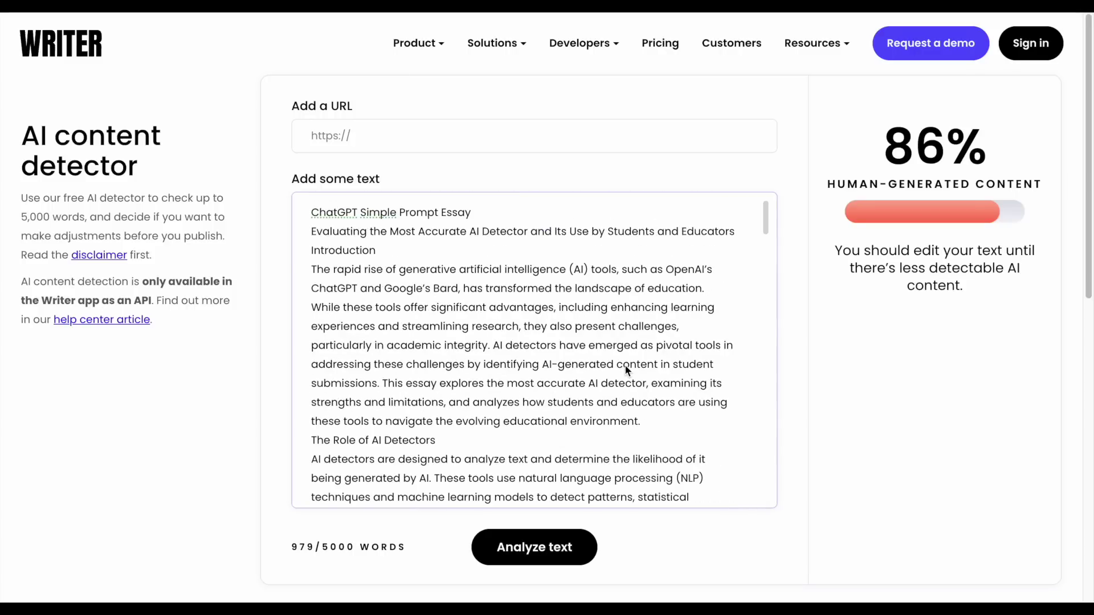
Replace the analyzed text with the ChatGPT essay complex prompt, analyze it, and review it from its beginning
key("super+a")
key("BackSpace")
key("super+v")
left_click(530, 545)
scroll(565, 405, "up", 15)
Replace the complex prompt essay with the humanized simple prompt essay and analyze it
key("super+Tab")
key("super+Tab")
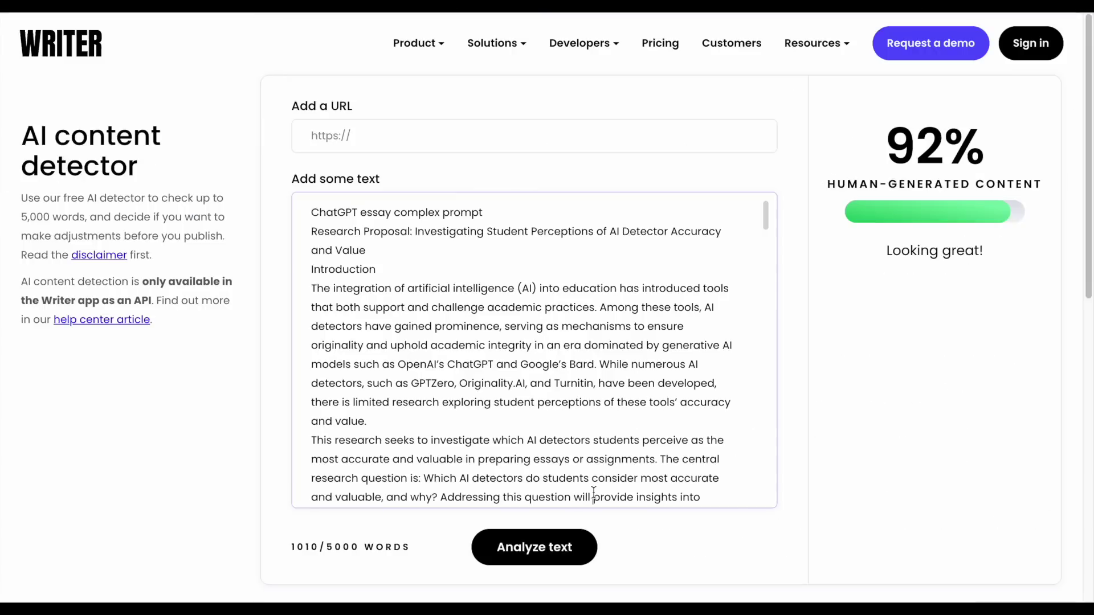
key("super+a")
key("super+v")
left_click(534, 547)
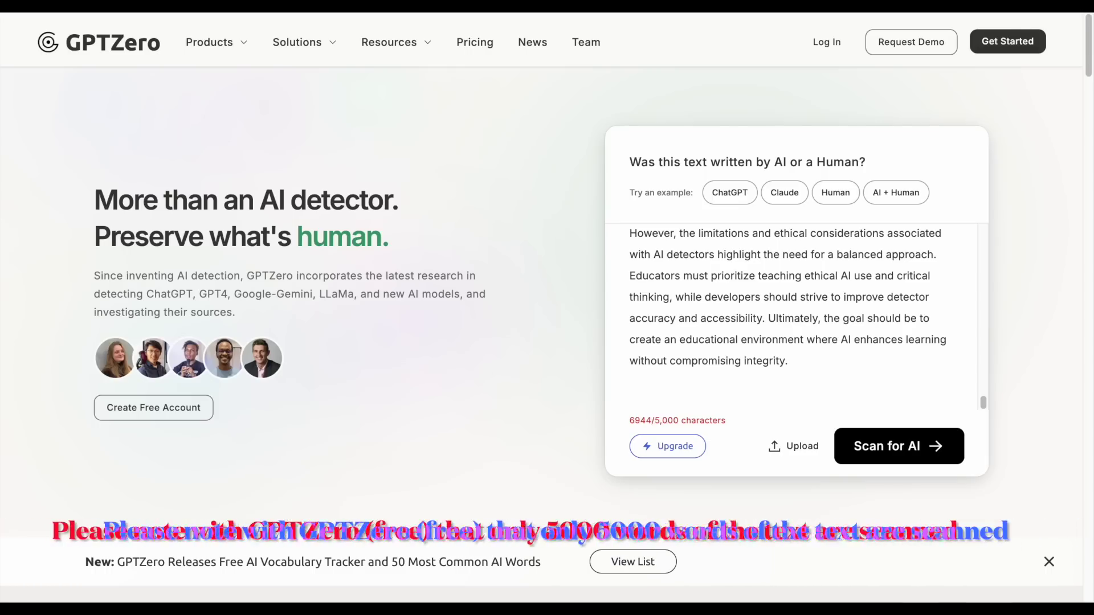
In GPTZero, scan the ChatGPT Simple Prompt Essay and the ChatGPT essay complex prompt, reviewing each one's probability breakdown
left_click(887, 450)
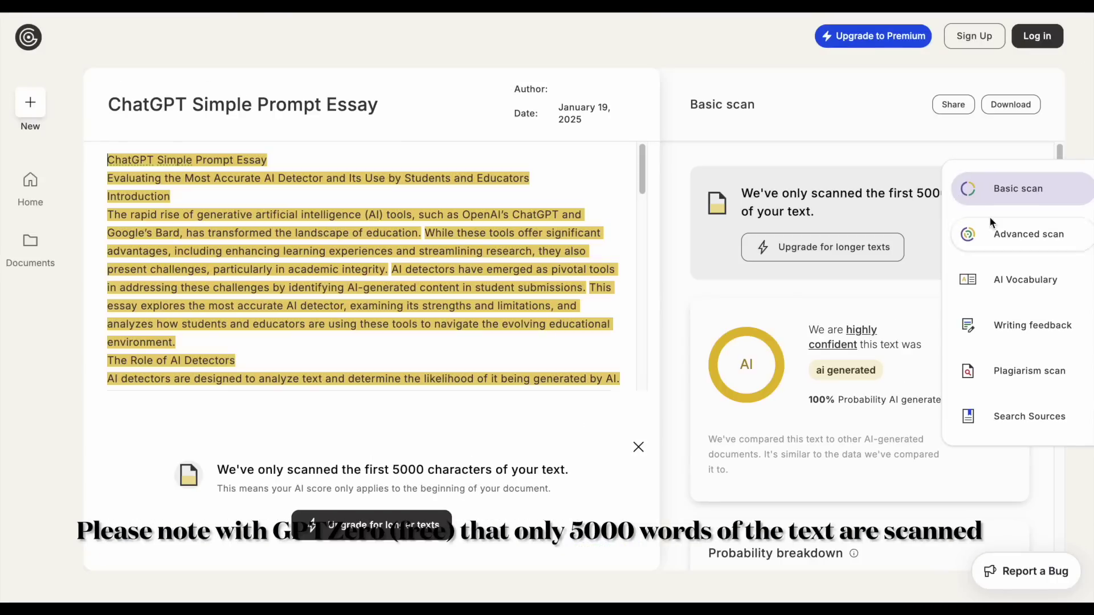
scroll(827, 262, "down", 6)
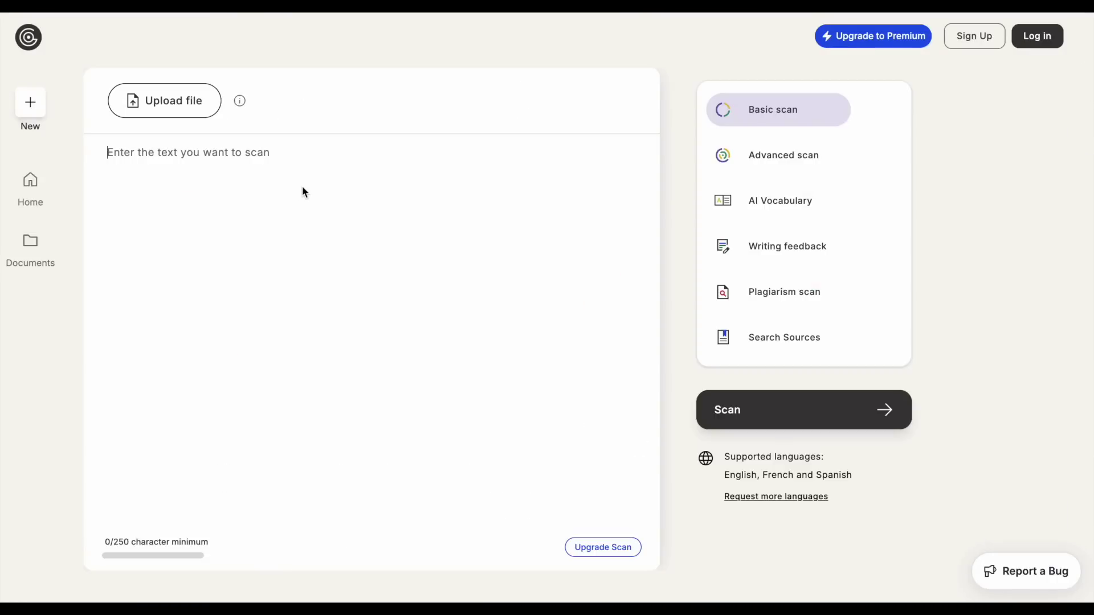
key("ctrl+v")
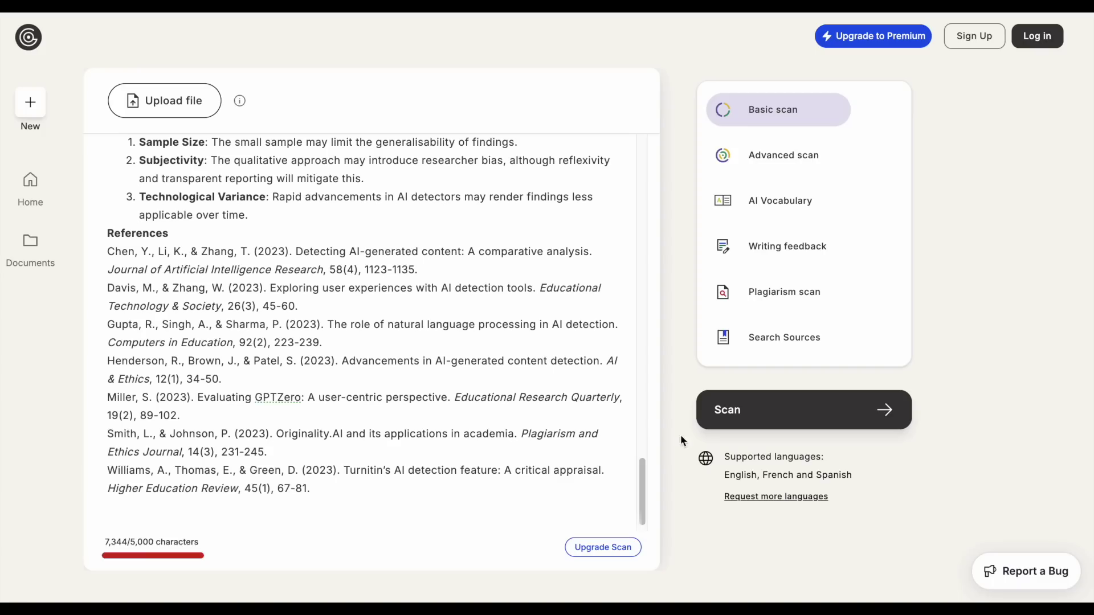
left_click(775, 411)
scroll(804, 285, "down", 3)
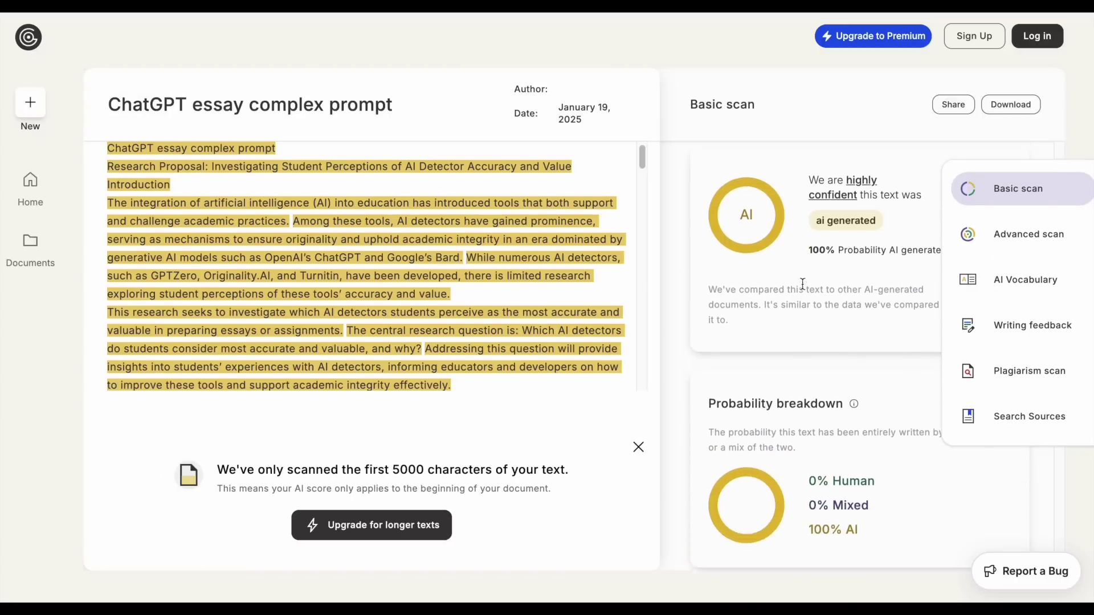
scroll(827, 285, "down", 2)
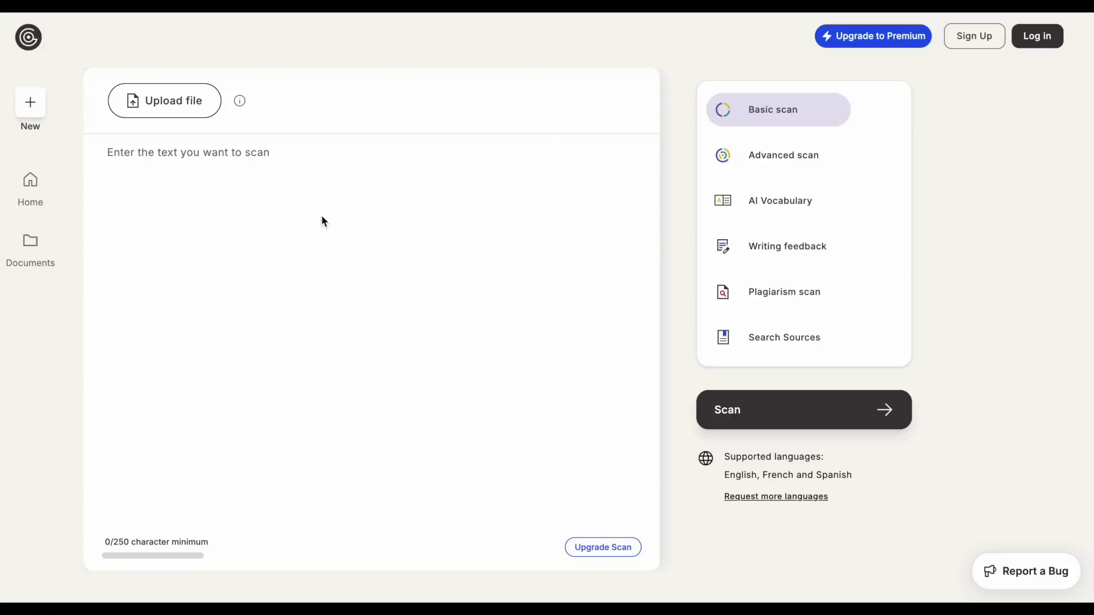
Paste the humanized simple prompt essay, run a basic scan, and review its AI probability results
key("ctrl+v")
left_click(773, 416)
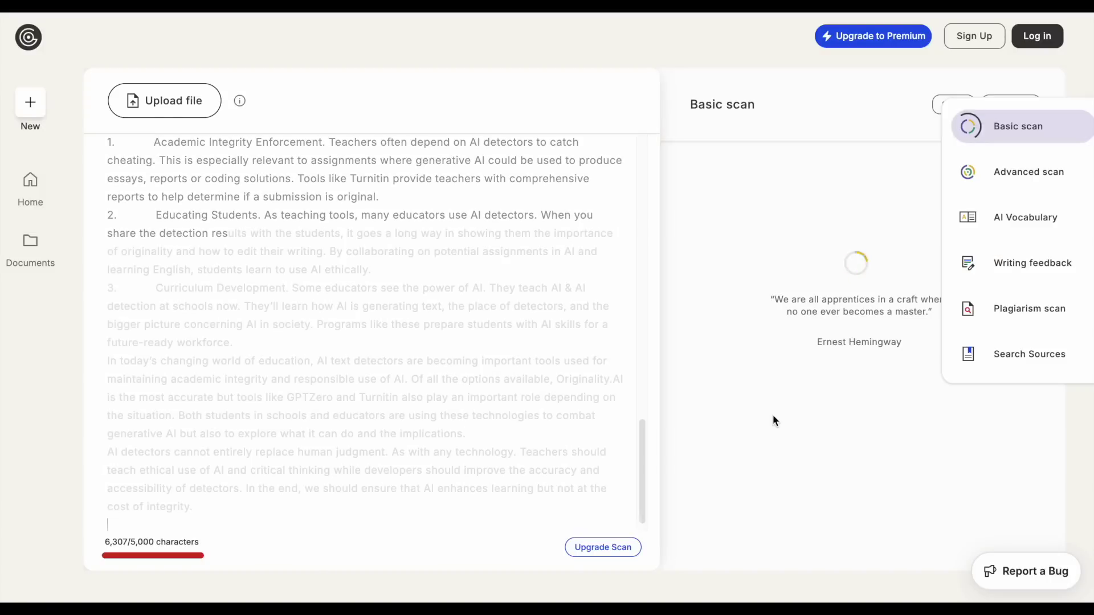
scroll(850, 327, "down", 2)
scroll(850, 327, "down", 1)
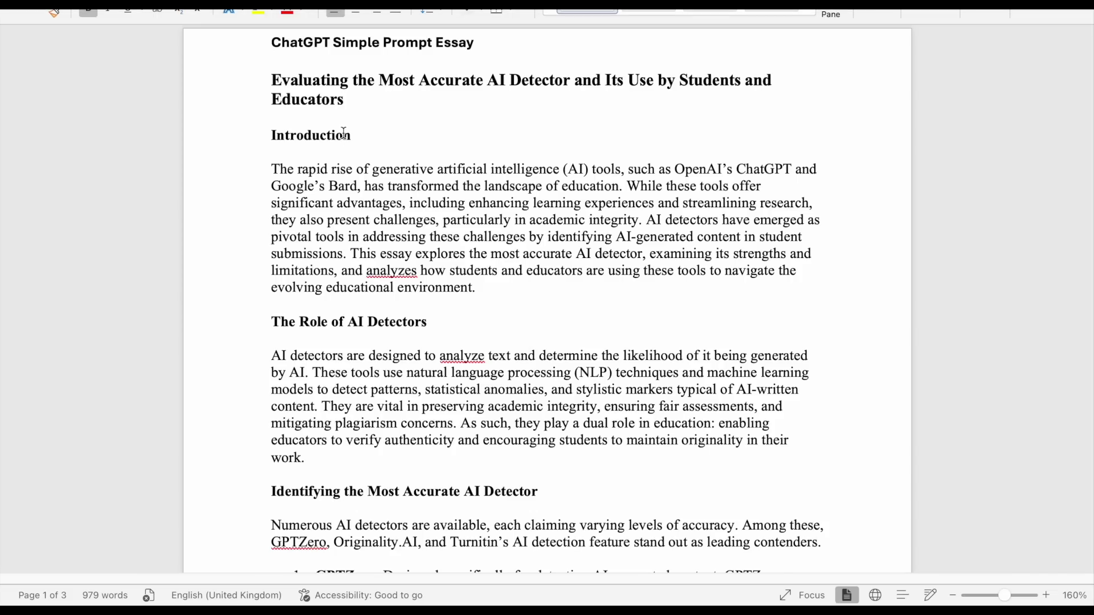
In Reilaa AI Detection, analyze the ChatGPT Simple Prompt Essay and the complex prompt essay with Turnitin Lite, reviewing each result
key("ctrl+a")
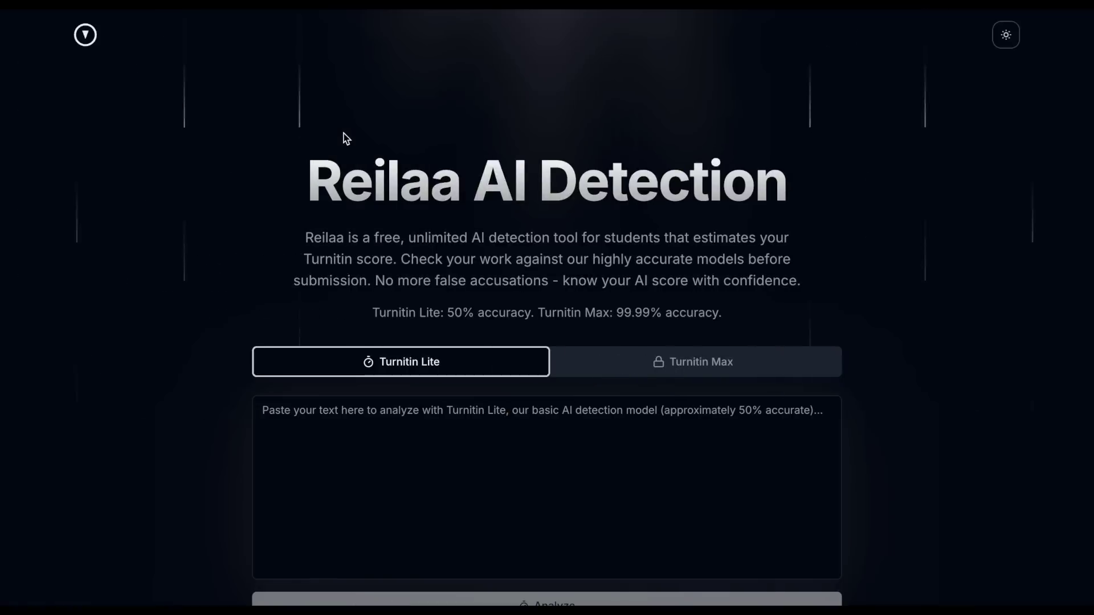
left_click(344, 420)
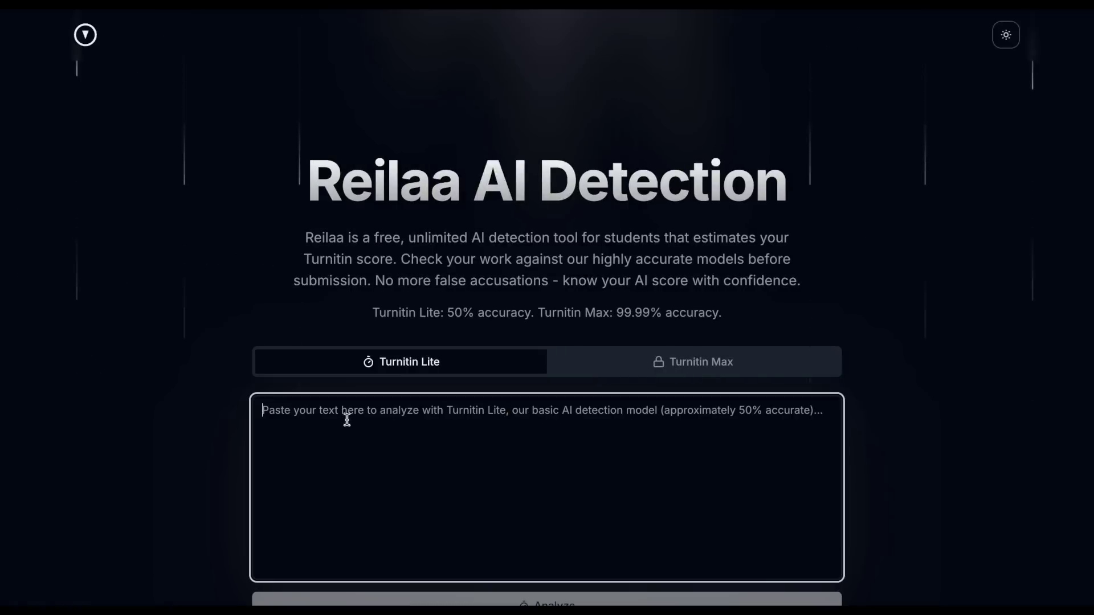
key("ctrl+v")
left_click(696, 510)
scroll(887, 471, "down", 8)
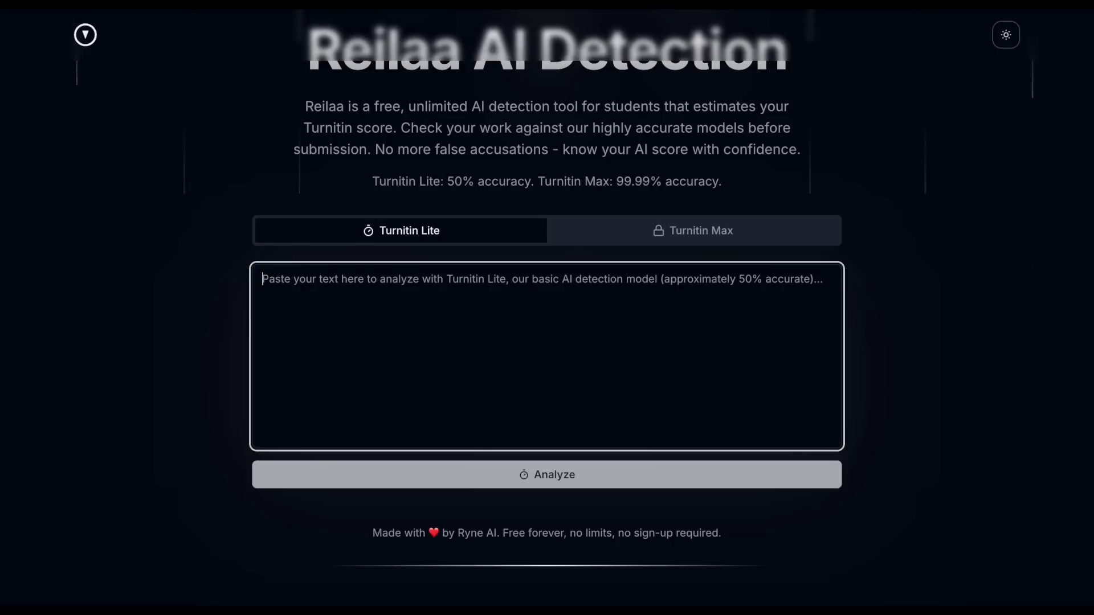
key("ctrl+v")
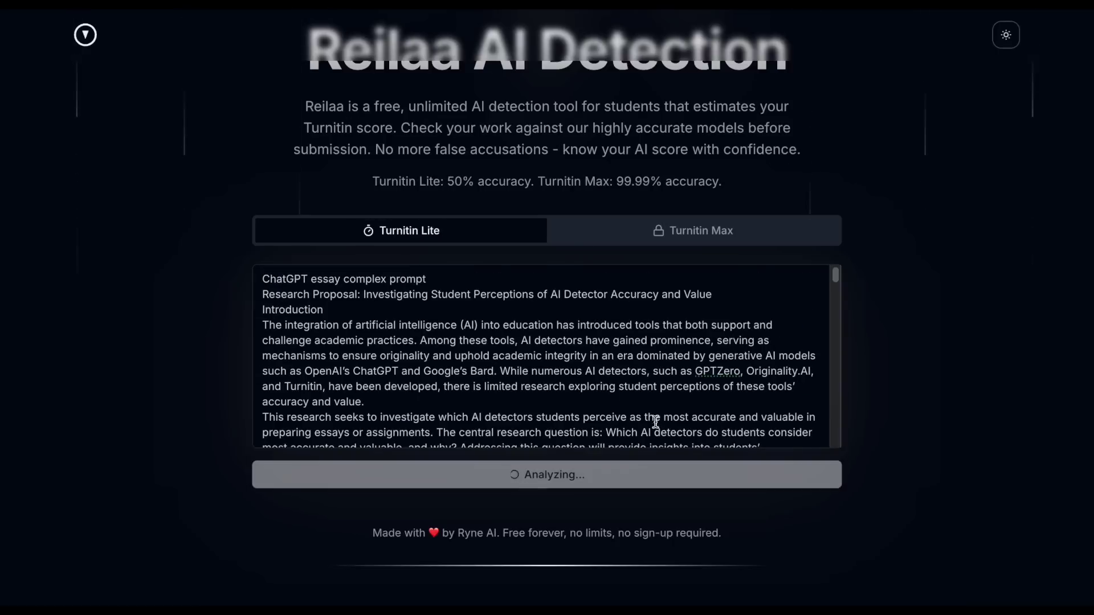
scroll(908, 340, "down", 5)
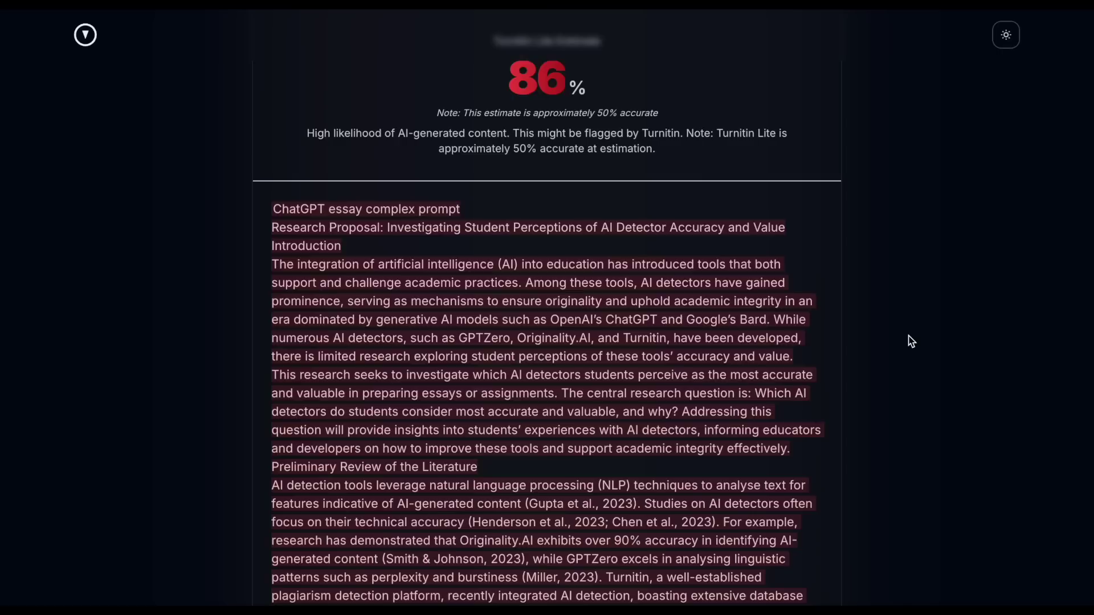
Copy the humanized essay from its document, replace the complex prompt text with it, analyze it, and review the result
key("super+Tab")
key("super+a")
key("super+c")
key("super+Tab")
scroll(631, 276, "up", 5)
key("super+a")
key("super+v")
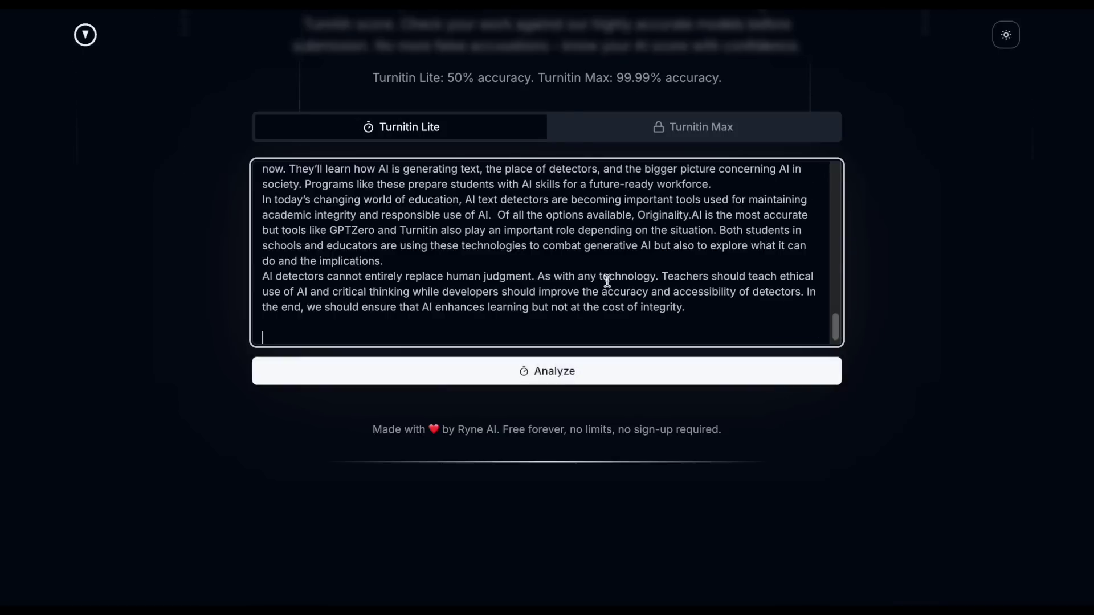
scroll(608, 280, "up", 10)
left_click(541, 467)
scroll(952, 388, "down", 6)
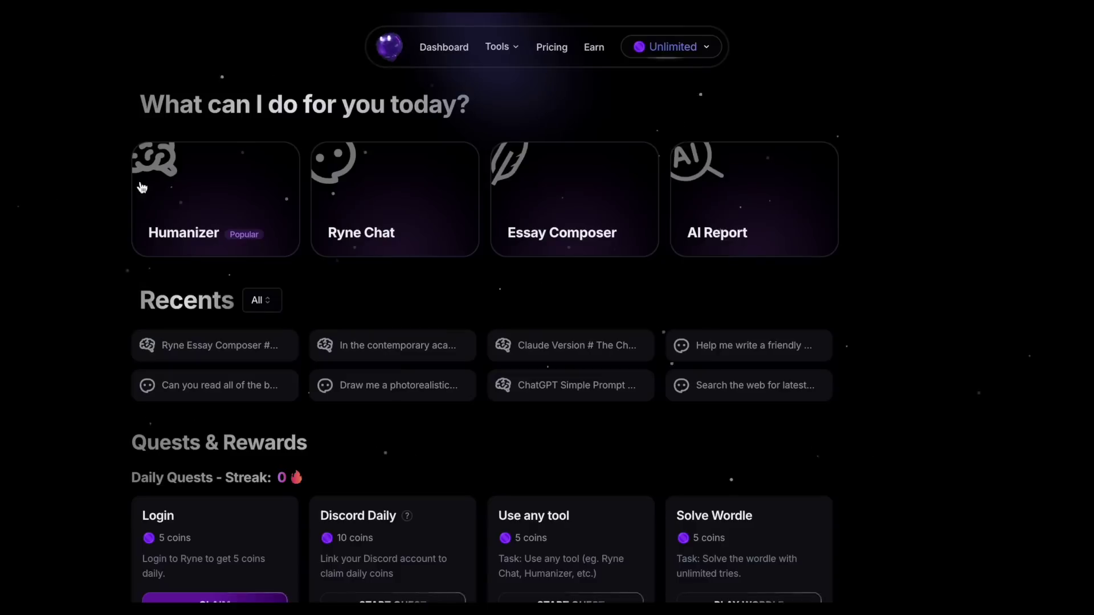
In Ryne's AI Report, check the ChatGPT simple prompt essay file, and submit the complex prompt essay file as a new check
left_click(747, 205)
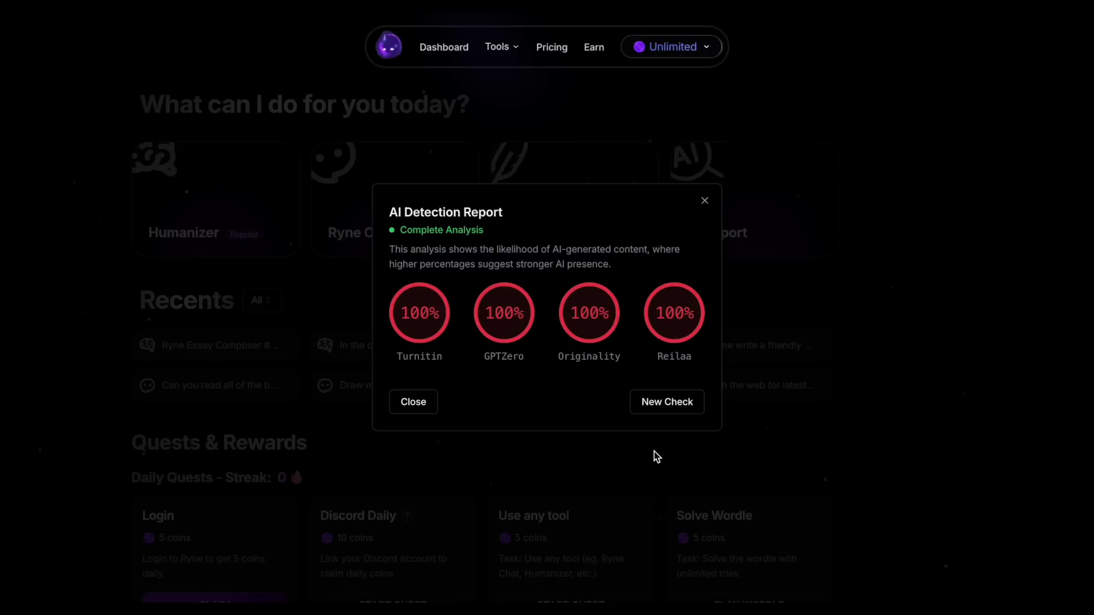
left_click(667, 410)
left_click(429, 416)
left_click(678, 477)
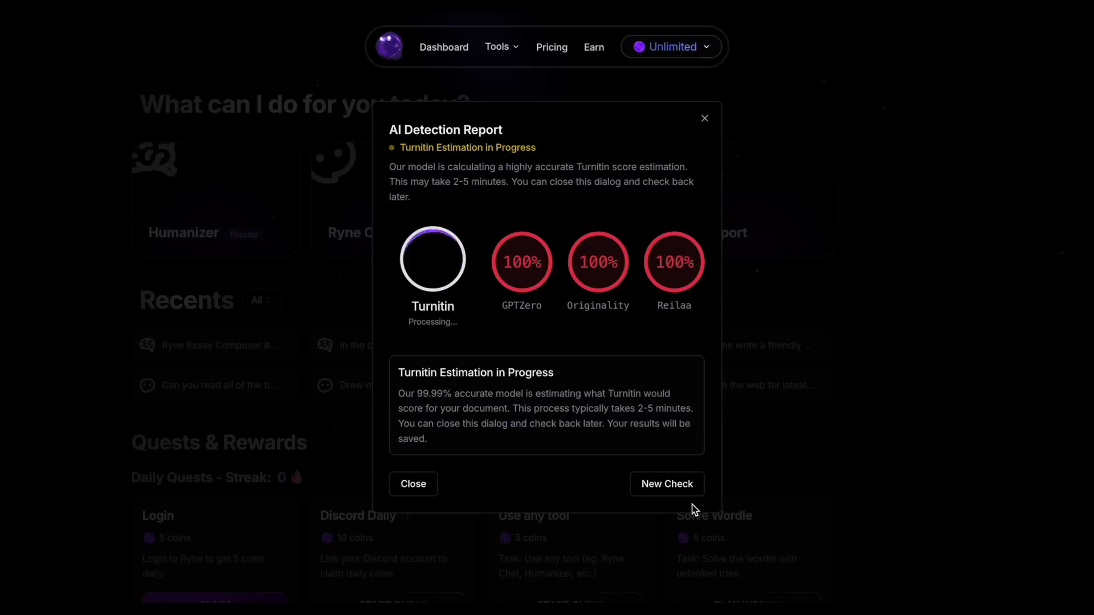
Start a new AI Report check with the Humanized Simple Prompt Essay file and submit it
left_click(666, 400)
left_click(429, 417)
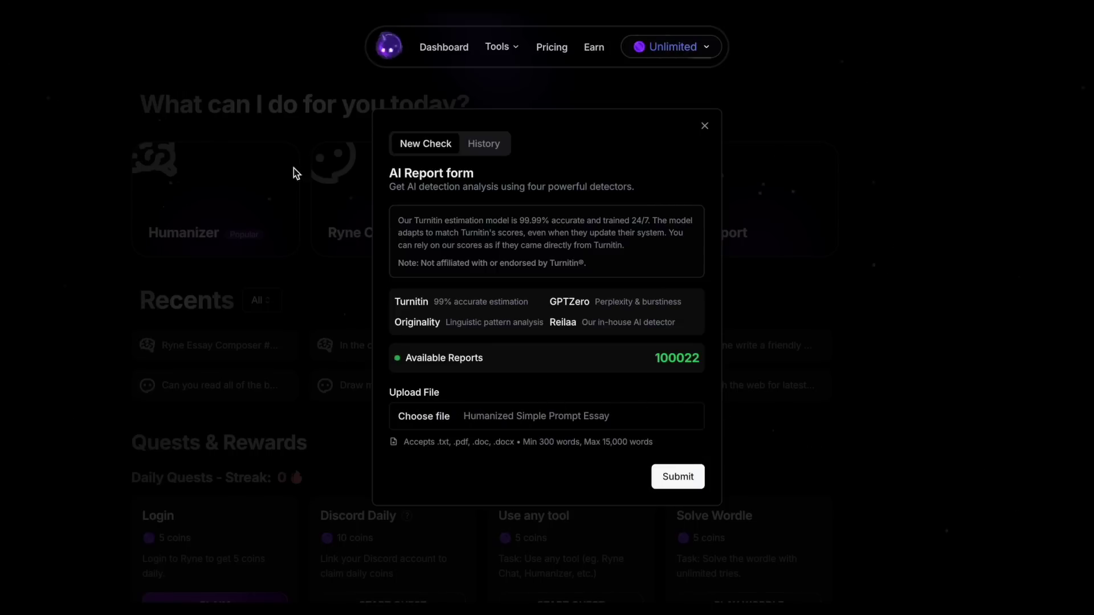
left_click(672, 478)
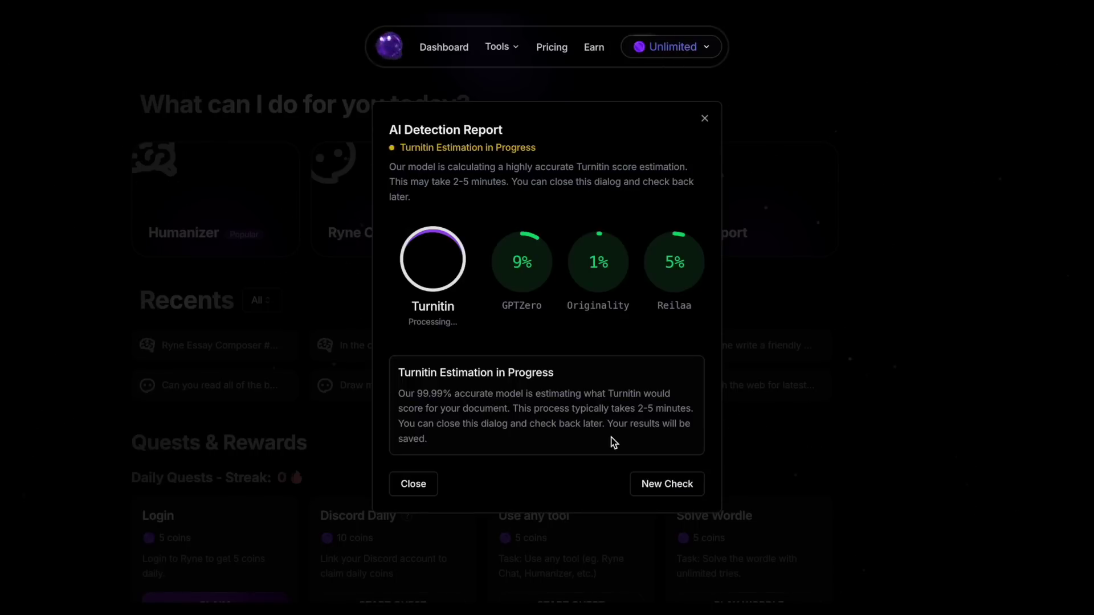